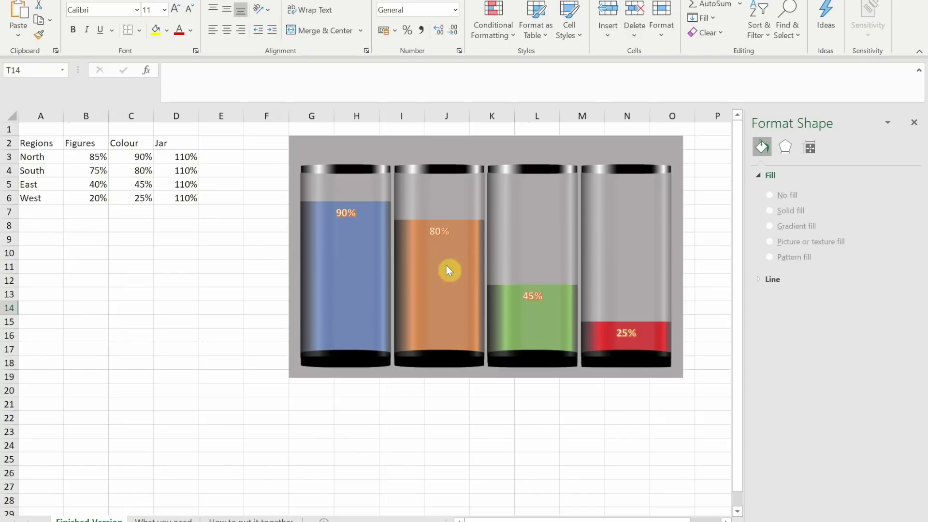
Switch to the What you need sheet and pick the Can shape from the Insert Shapes gallery
{"action": "mouse_move", "coordinate": [399, 274]}
{"action": "left_click", "coordinate": [157, 520]}
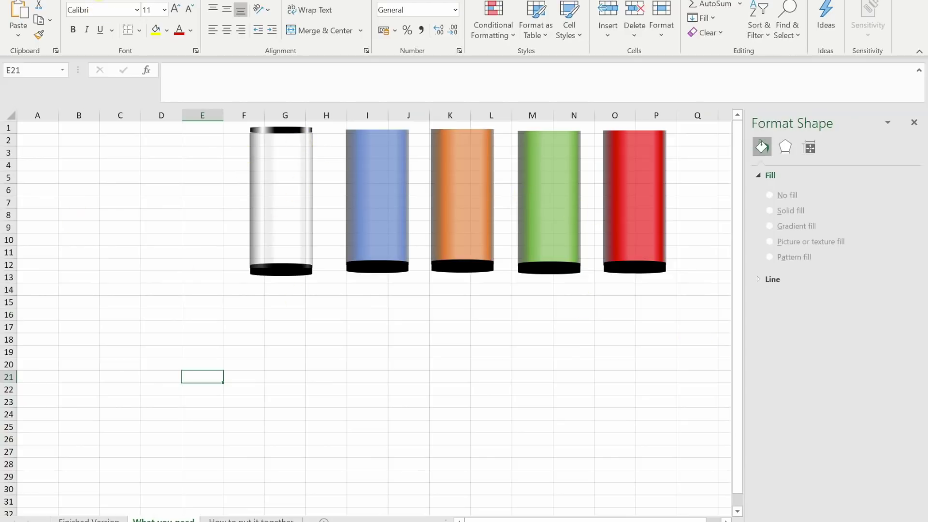
{"action": "left_click", "coordinate": [72, 0]}
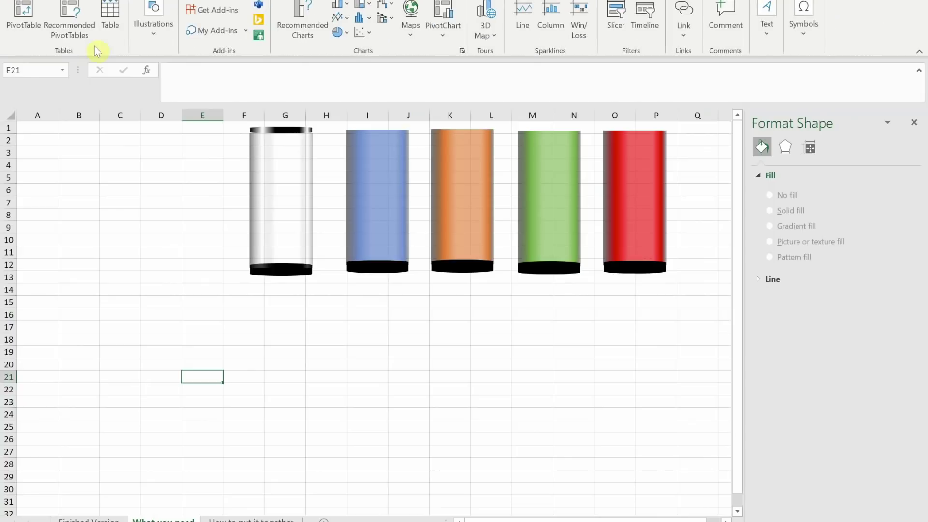
{"action": "left_click", "coordinate": [153, 35]}
{"action": "left_click", "coordinate": [175, 96]}
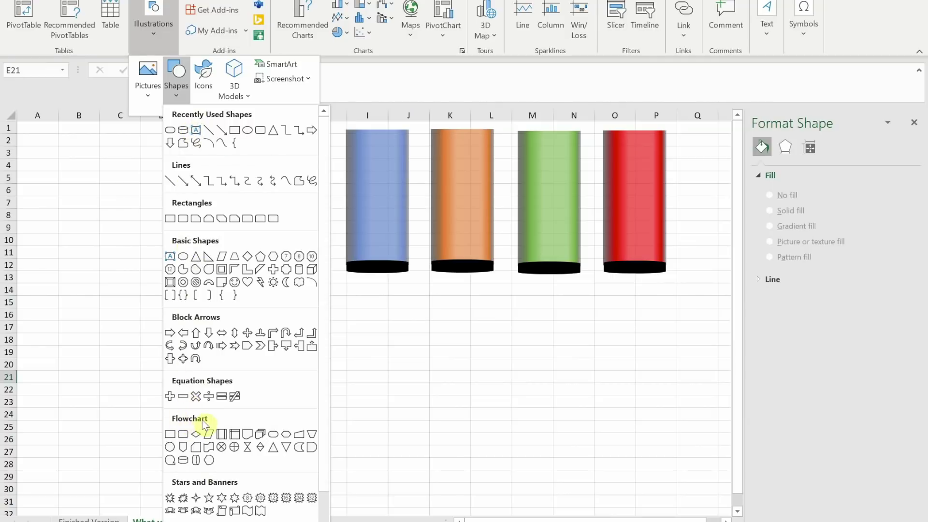
{"action": "left_click", "coordinate": [184, 136]}
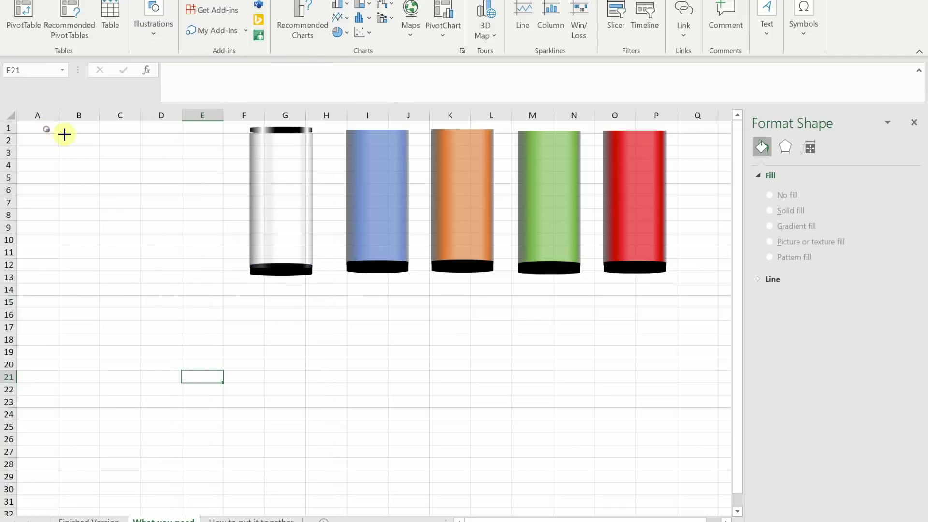
Draw a flat cylinder cap and a rounded-rectangle jar body in column B
{"action": "left_click_drag", "start_coordinate": [65, 135], "coordinate": [80, 285]}
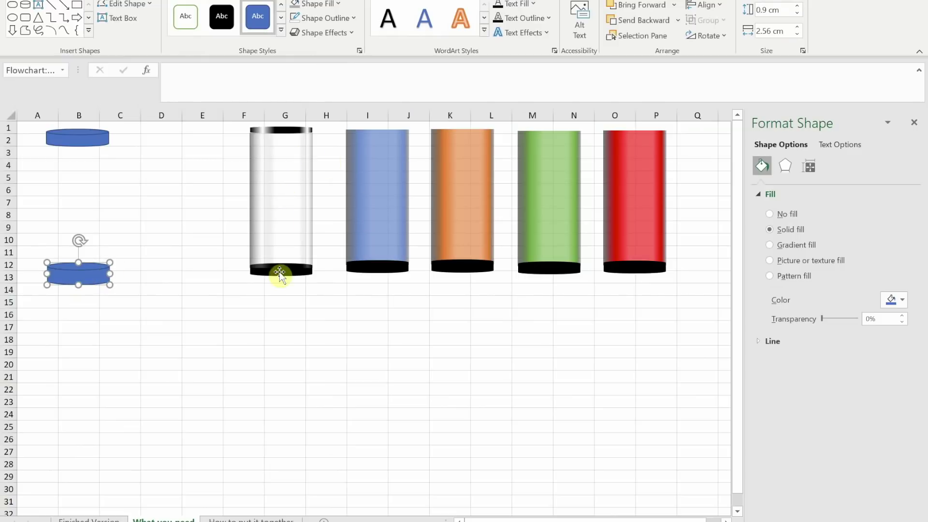
{"action": "left_click", "coordinate": [26, 18]}
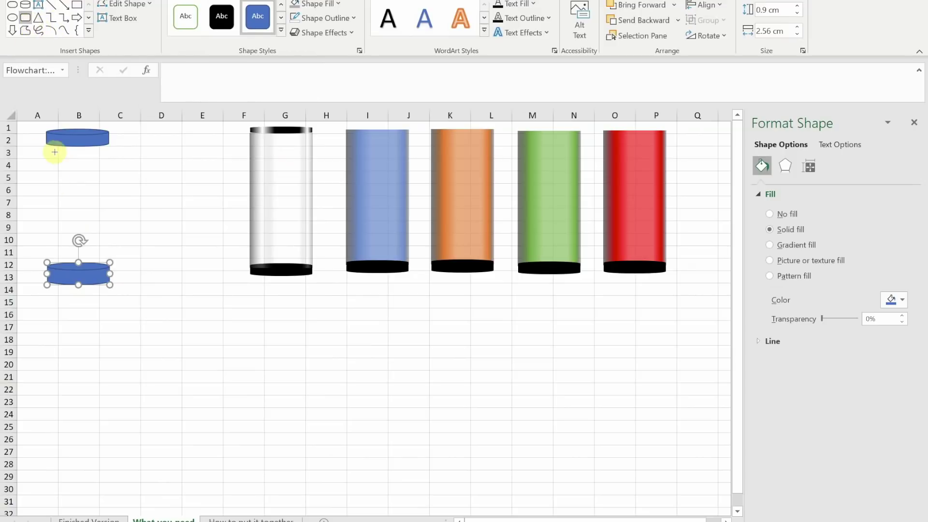
{"action": "left_click_drag", "start_coordinate": [45, 150], "coordinate": [111, 259]}
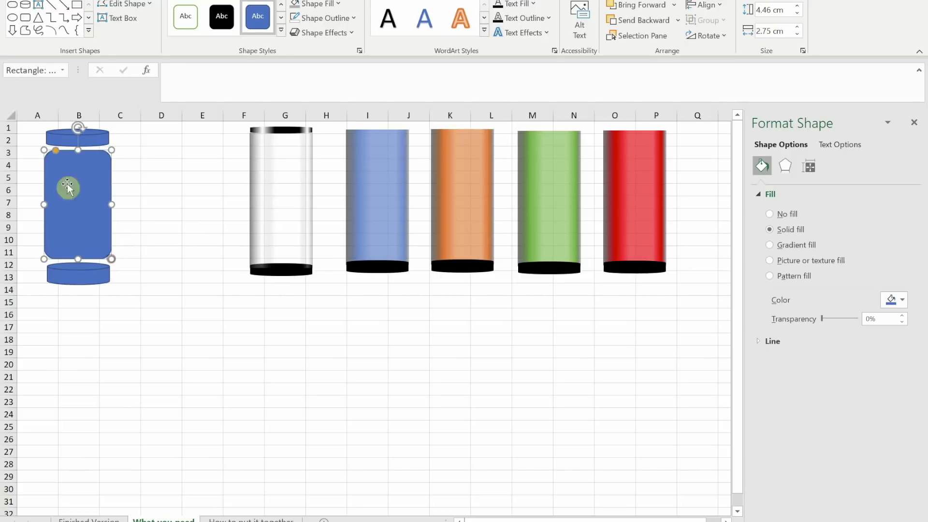
{"action": "left_click", "coordinate": [88, 259]}
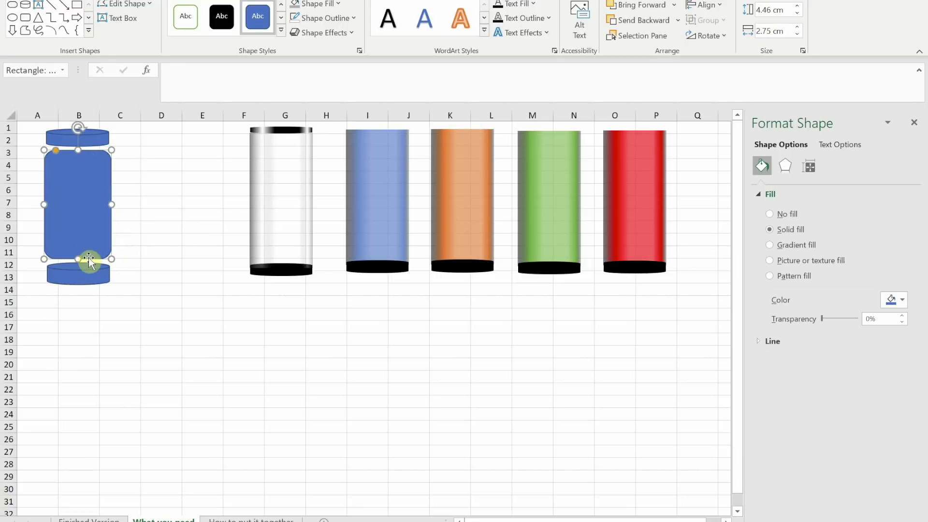
Select the top cap, body and base together and set them to No Outline
{"action": "left_click", "coordinate": [92, 139]}
{"action": "left_click", "coordinate": [88, 178], "text": "shift"}
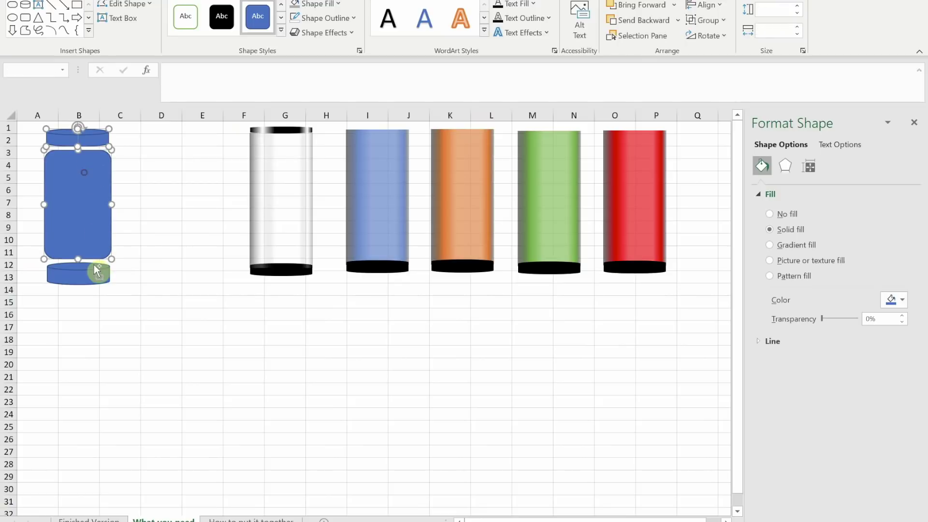
{"action": "left_click", "coordinate": [92, 273], "text": "shift"}
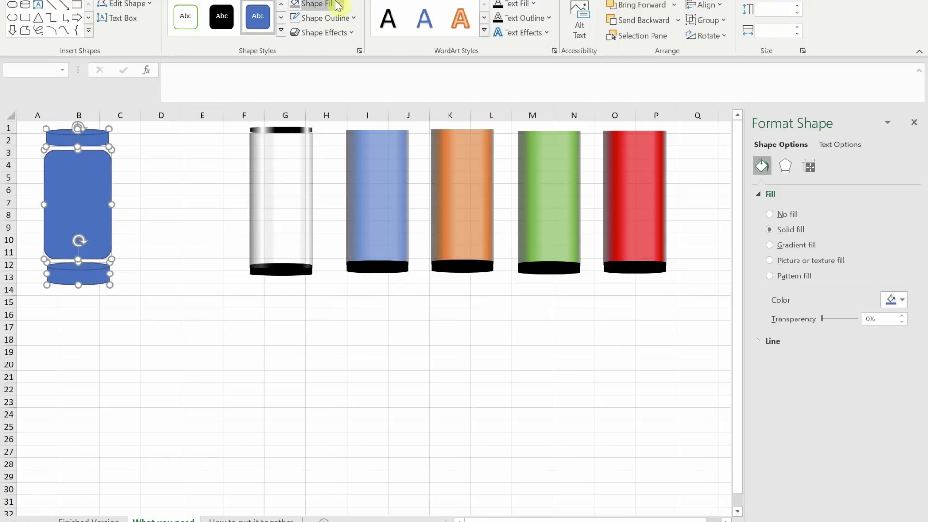
{"action": "left_click", "coordinate": [347, 20]}
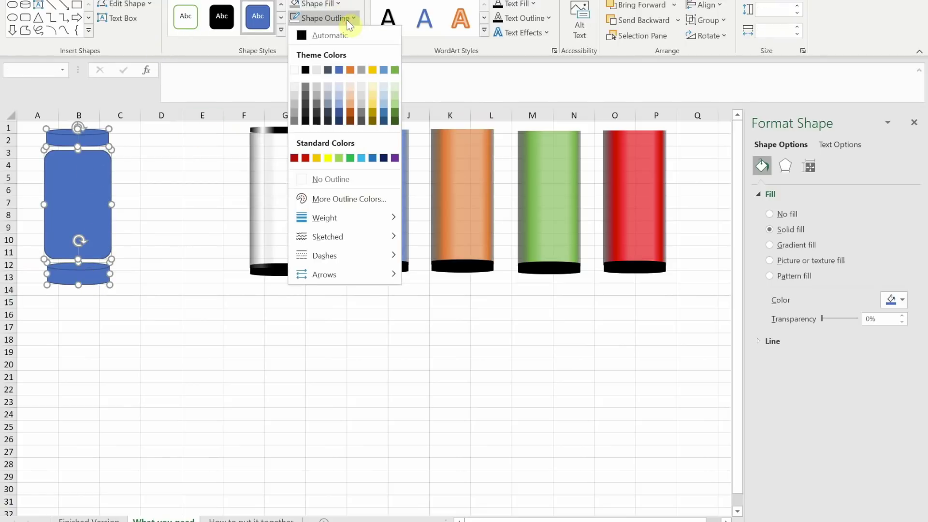
{"action": "left_click", "coordinate": [299, 180]}
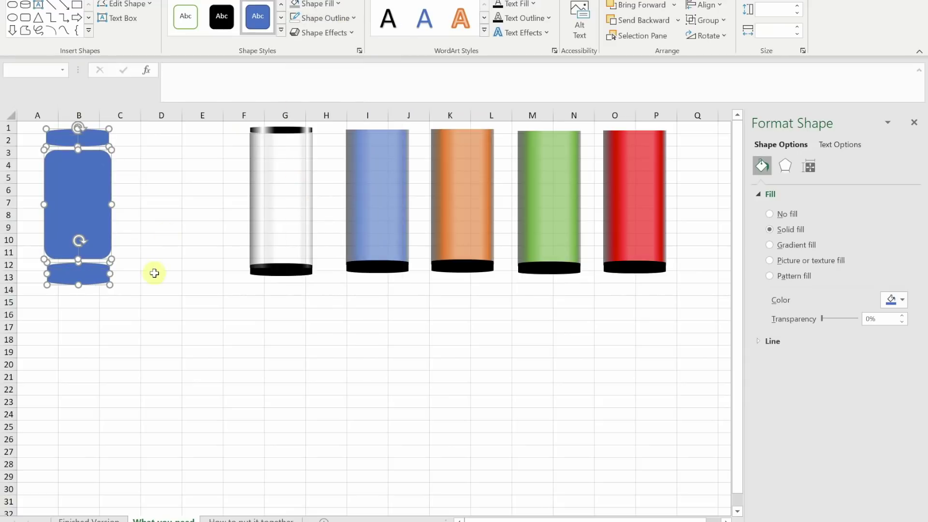
{"action": "left_click", "coordinate": [157, 265]}
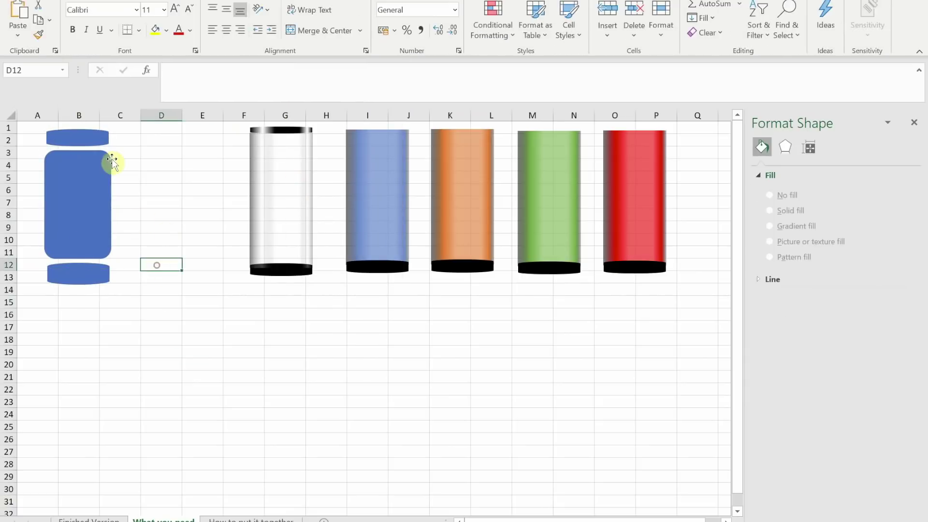
{"action": "left_click", "coordinate": [91, 139]}
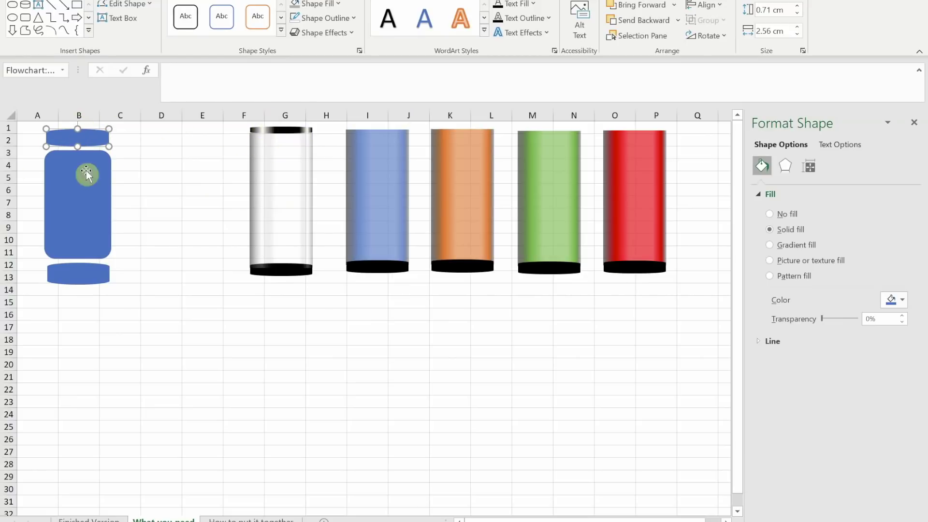
Give the top cap a gradient fill in Format Shape, setting the 20% stop to 0% transparency
{"action": "right_click", "coordinate": [90, 141]}
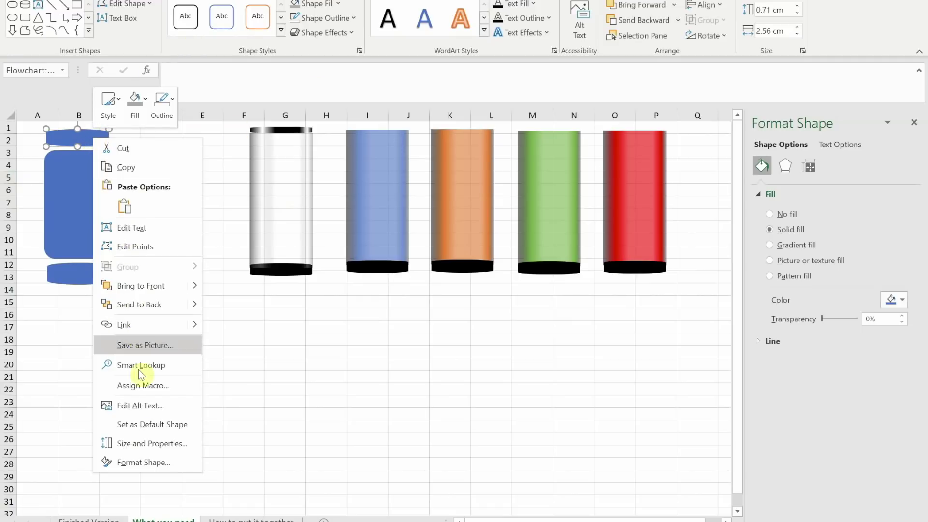
{"action": "left_click", "coordinate": [149, 463]}
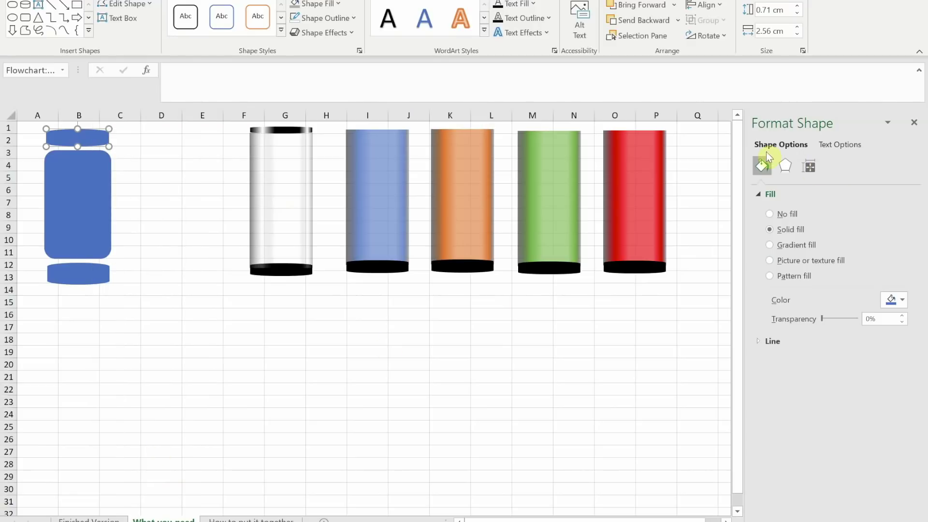
{"action": "left_click", "coordinate": [769, 245]}
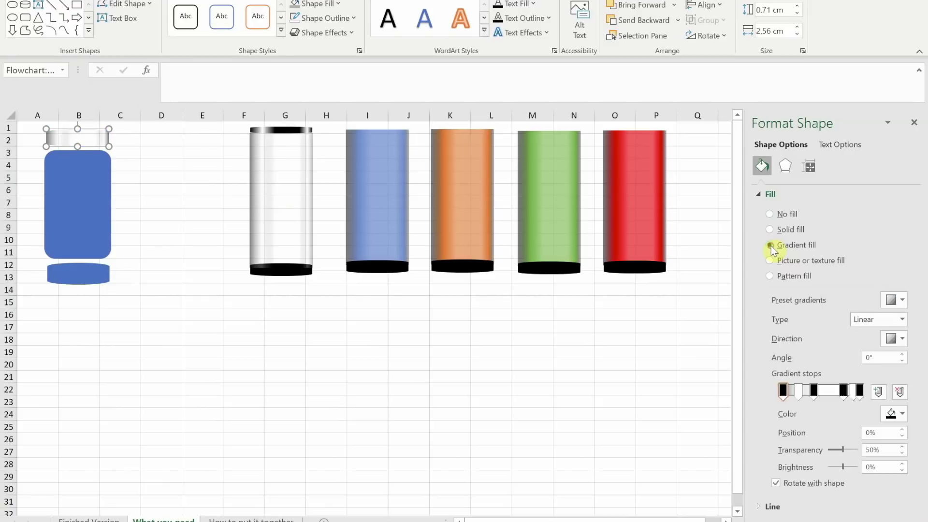
{"action": "left_click", "coordinate": [797, 390]}
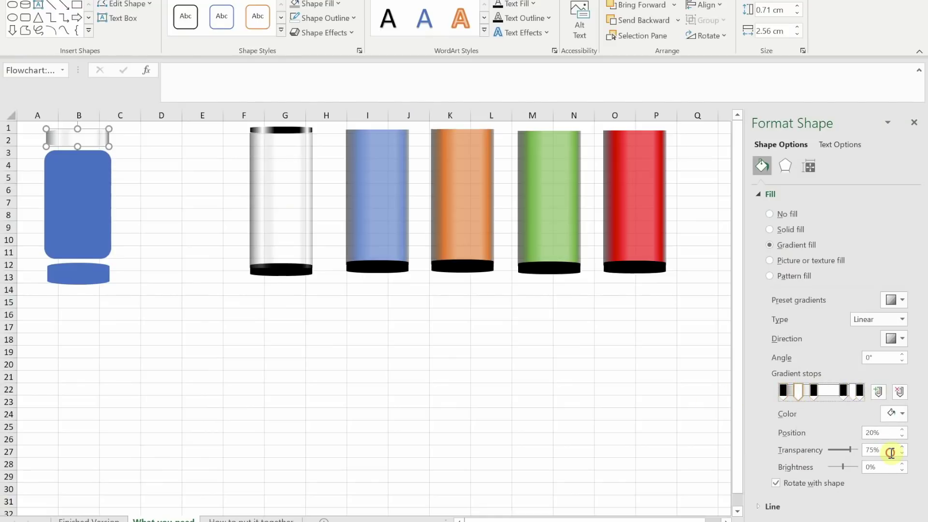
{"action": "left_click_drag", "start_coordinate": [890, 453], "coordinate": [820, 449]}
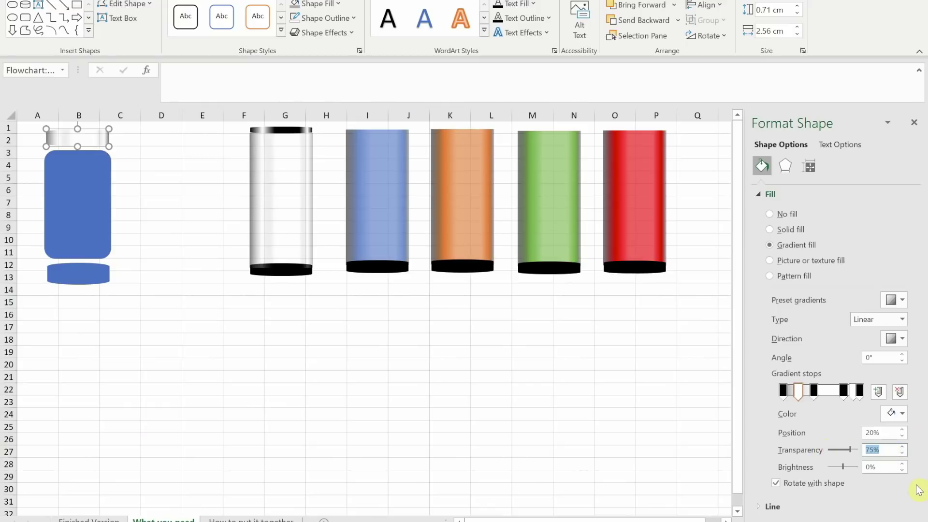
{"action": "type", "text": "0"}
{"action": "key", "text": "Return"}
Set the 40%, 79% and 100% gradient stops to 0% transparency
{"action": "left_click", "coordinate": [813, 390]}
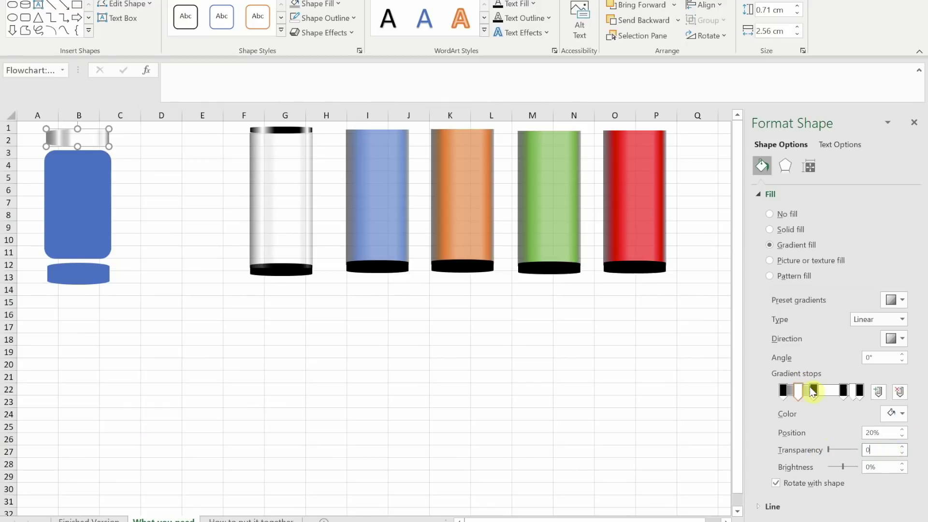
{"action": "left_click_drag", "start_coordinate": [890, 451], "coordinate": [787, 450]}
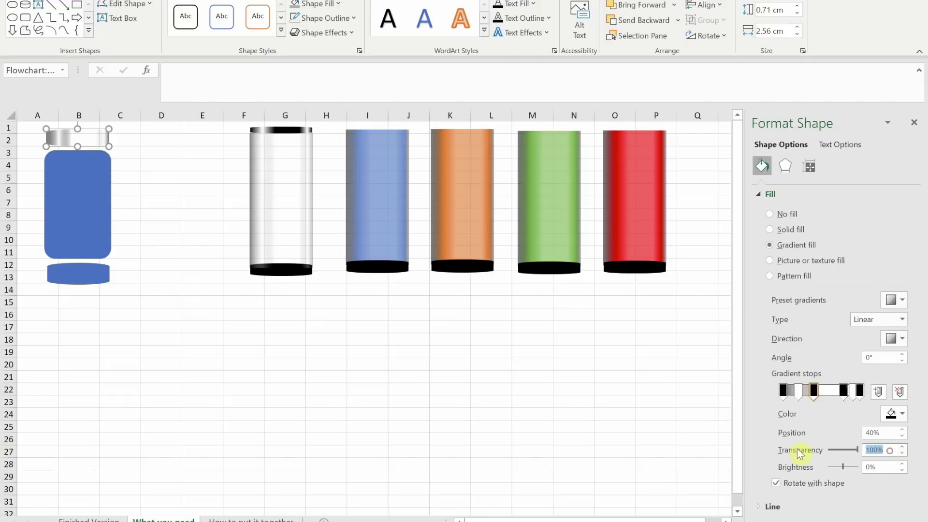
{"action": "type", "text": "0"}
{"action": "left_click", "coordinate": [843, 390]}
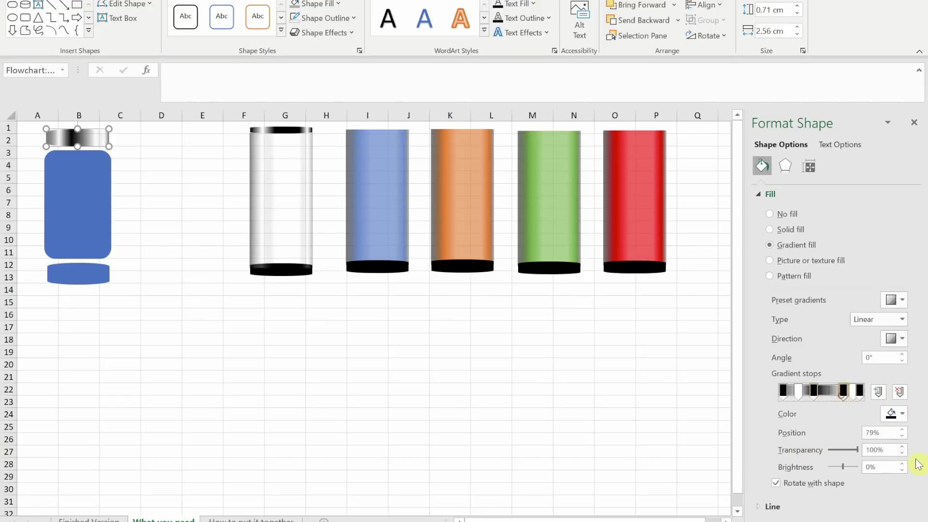
{"action": "left_click_drag", "start_coordinate": [897, 452], "coordinate": [868, 450]}
{"action": "type", "text": "0"}
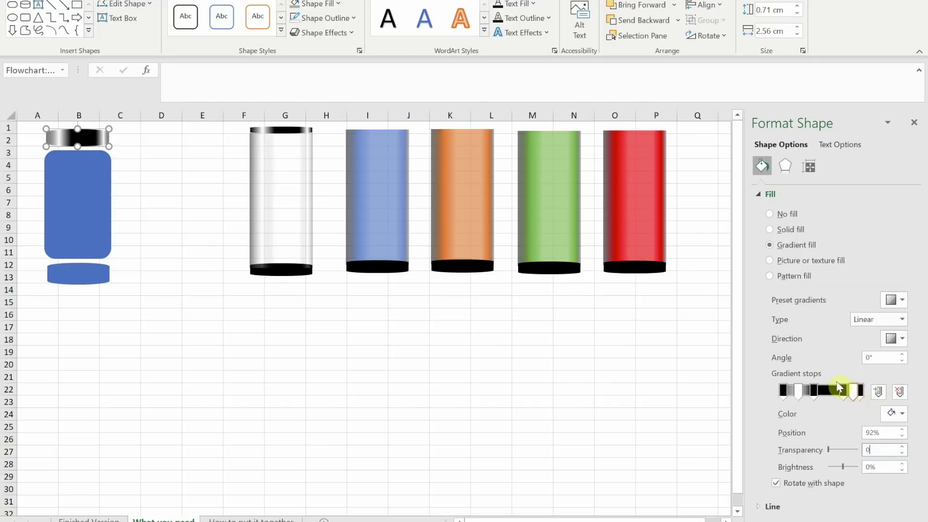
{"action": "left_click", "coordinate": [863, 392]}
{"action": "left_click", "coordinate": [860, 390]}
{"action": "left_click_drag", "start_coordinate": [889, 450], "coordinate": [775, 450]}
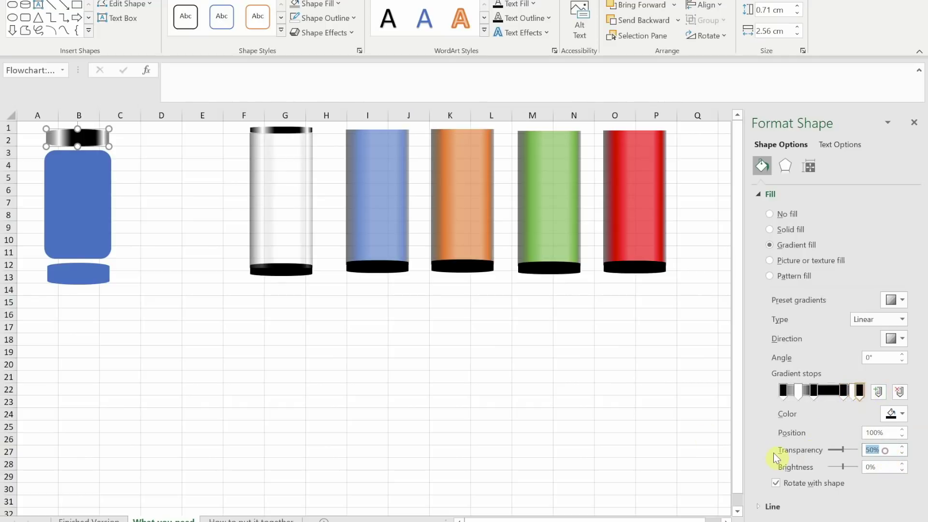
{"action": "type", "text": "0"}
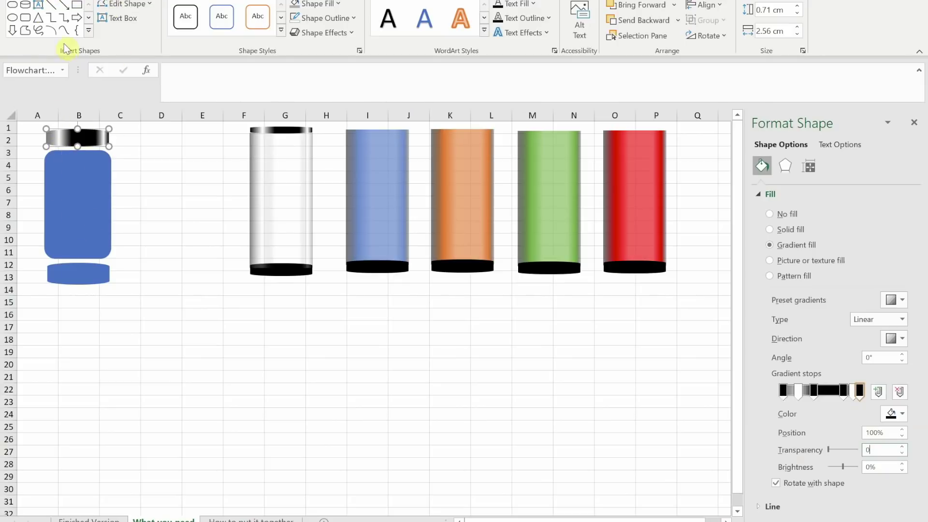
Format Paint the cap's gradient onto the jar body and set its 20% stop to 75% transparency
{"action": "left_click", "coordinate": [19, 1]}
{"action": "left_click", "coordinate": [39, 34]}
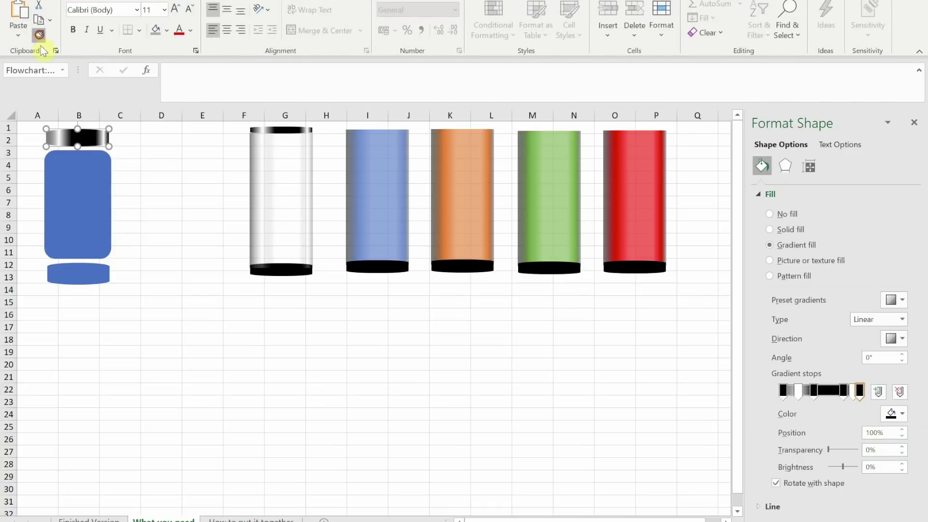
{"action": "left_click", "coordinate": [77, 203]}
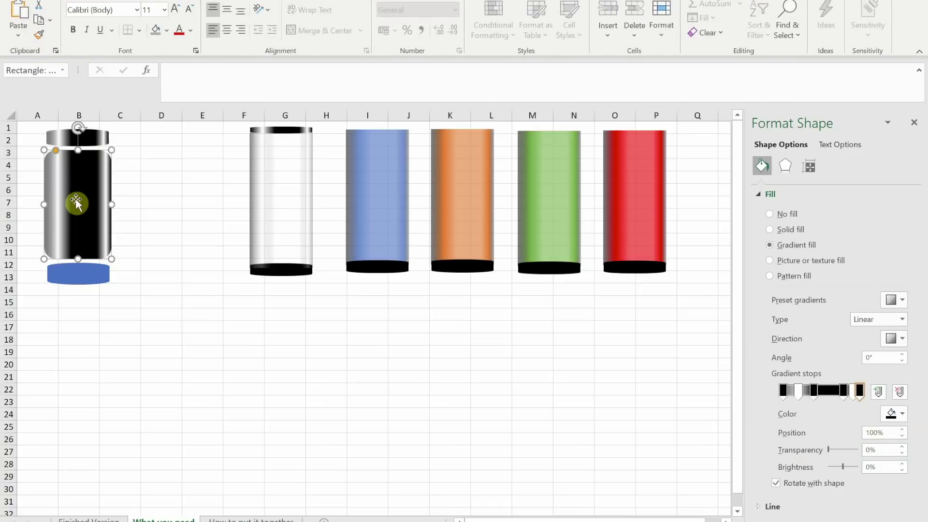
{"action": "left_click", "coordinate": [783, 391]}
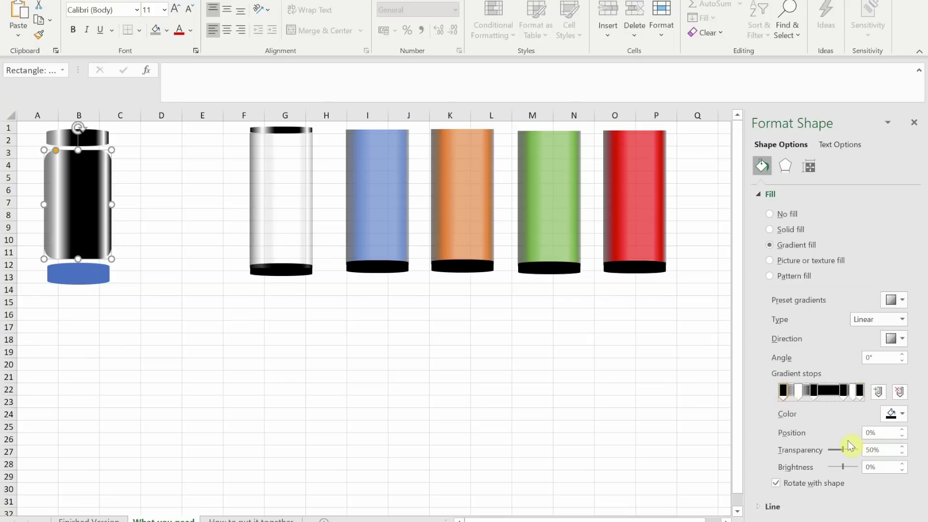
{"action": "left_click", "coordinate": [798, 391]}
{"action": "left_click", "coordinate": [784, 451]}
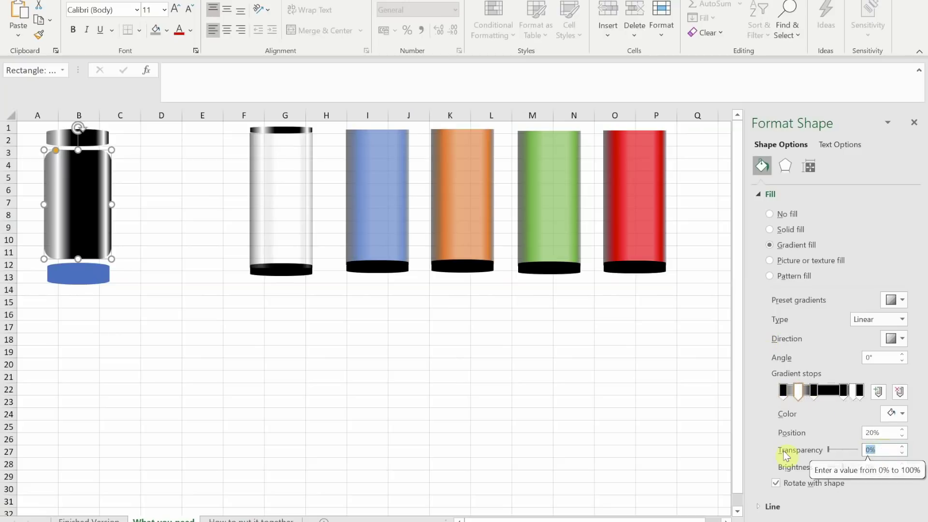
{"action": "type", "text": "7"}
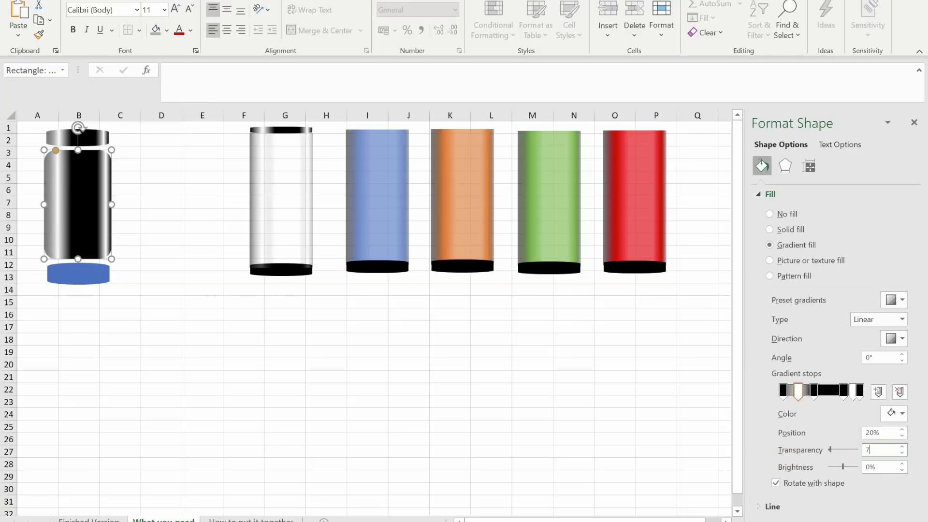
{"action": "type", "text": "5"}
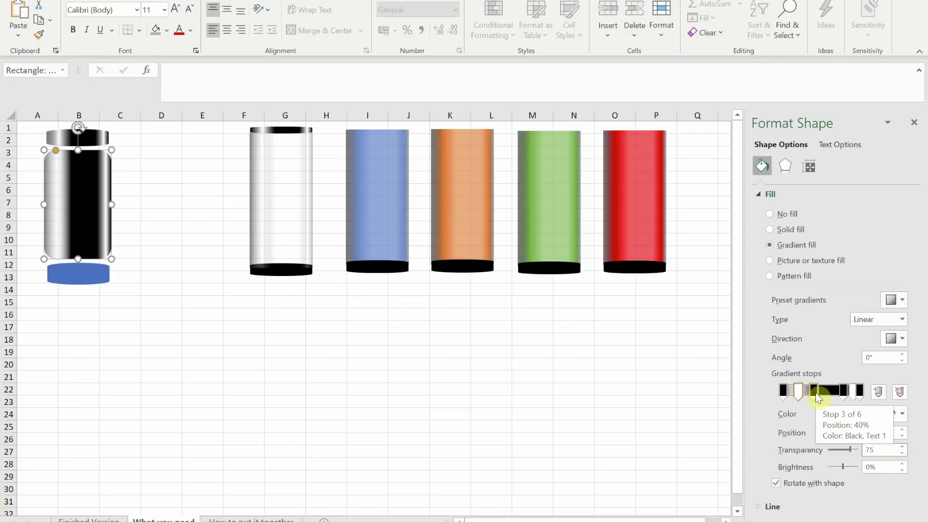
Make the 40% and 79% stops 100% transparent and add a 92% stop at 75%
{"action": "left_click", "coordinate": [815, 392]}
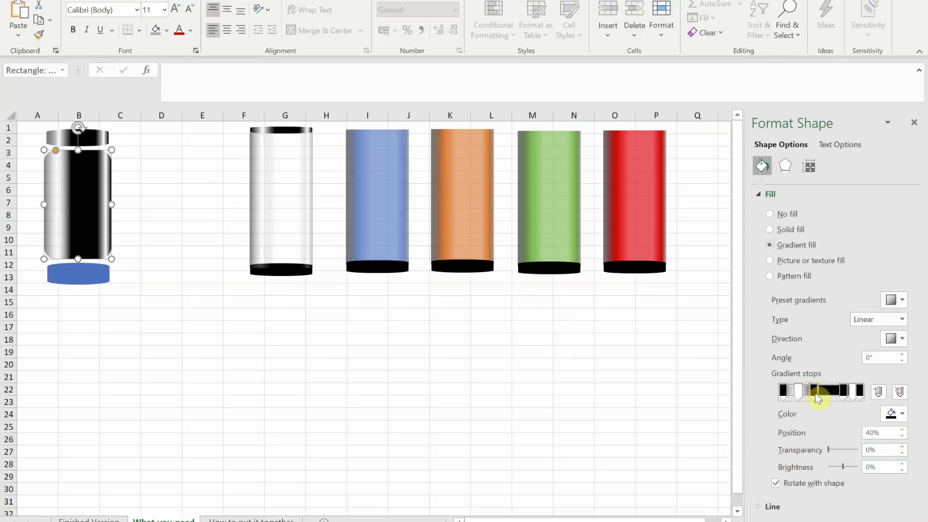
{"action": "left_click", "coordinate": [886, 449]}
{"action": "type", "text": "100"}
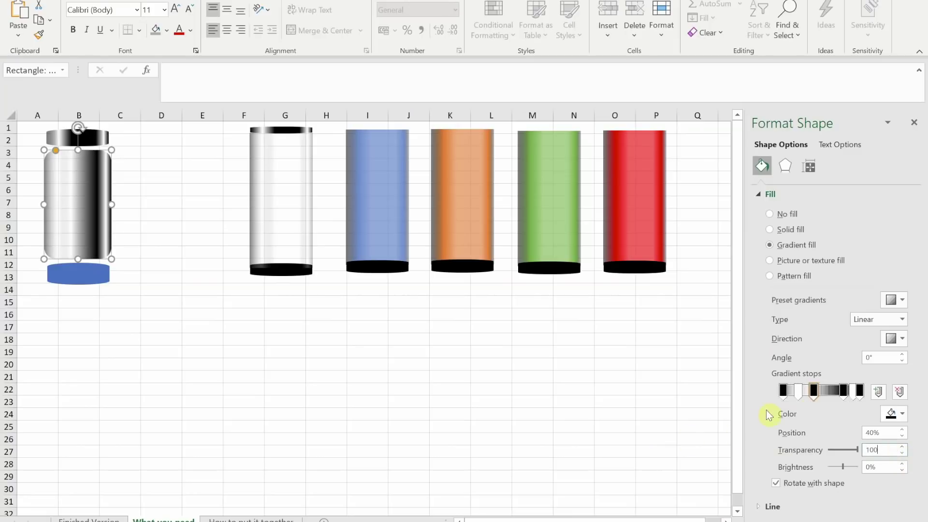
{"action": "left_click", "coordinate": [843, 392]}
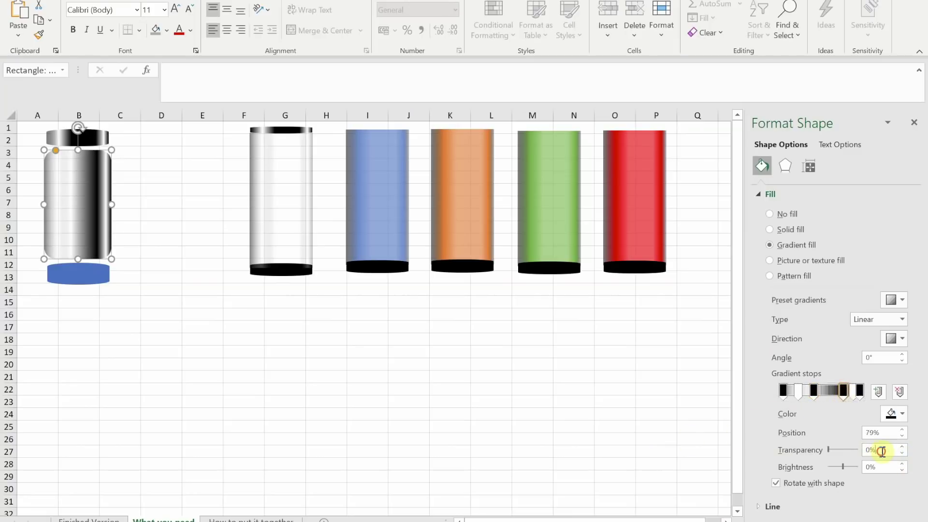
{"action": "left_click", "coordinate": [881, 451]}
{"action": "type", "text": "100"}
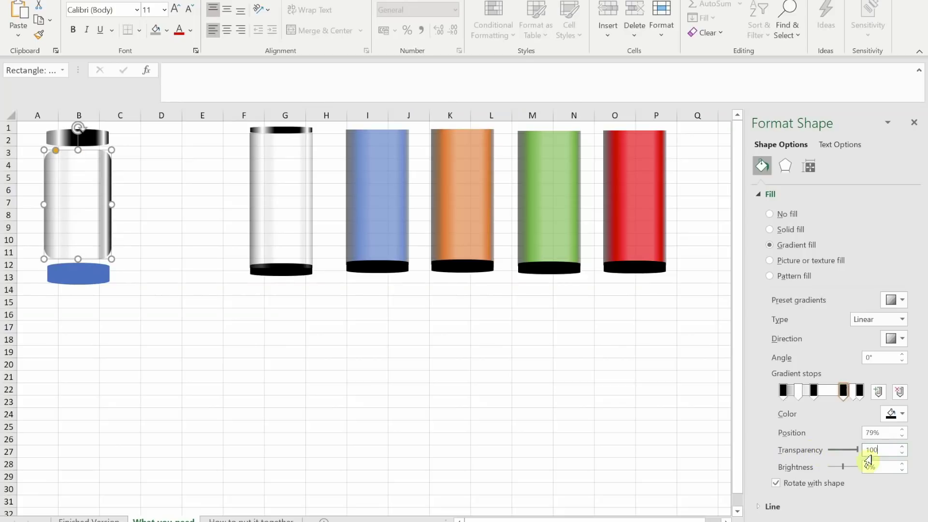
{"action": "left_click", "coordinate": [853, 392]}
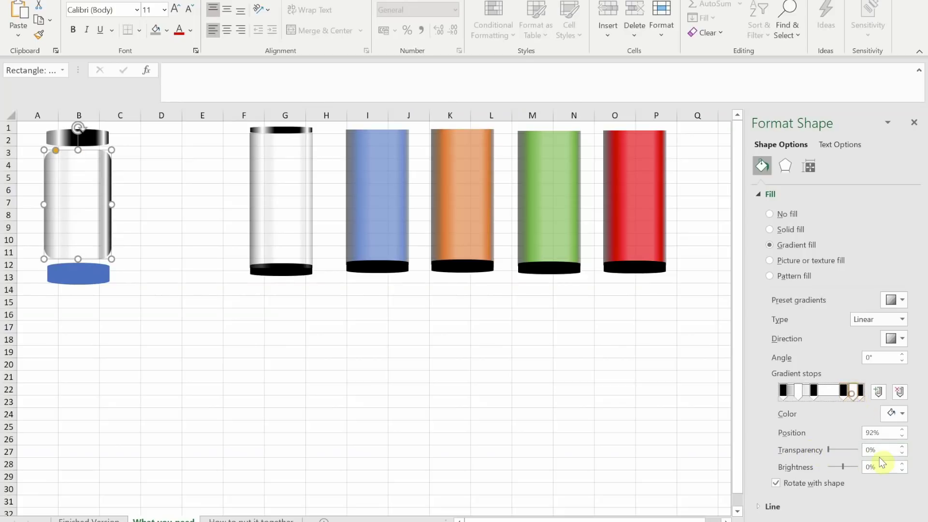
{"action": "left_click", "coordinate": [880, 451]}
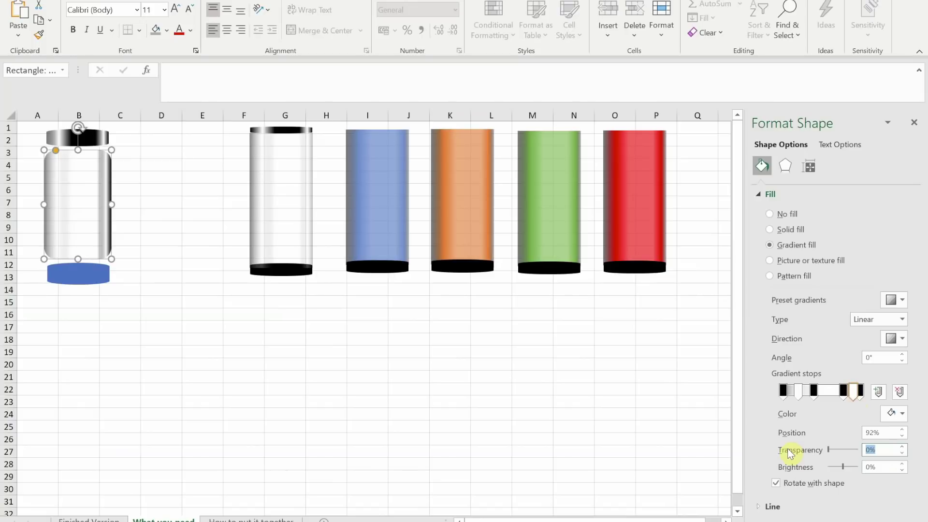
{"action": "type", "text": "75"}
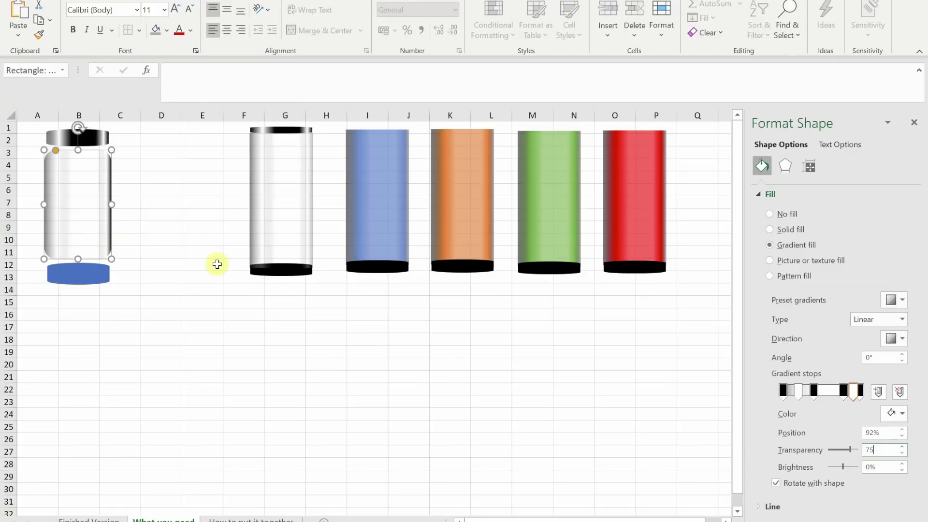
Fill the base ellipse below the jar with black
{"action": "left_click", "coordinate": [92, 273]}
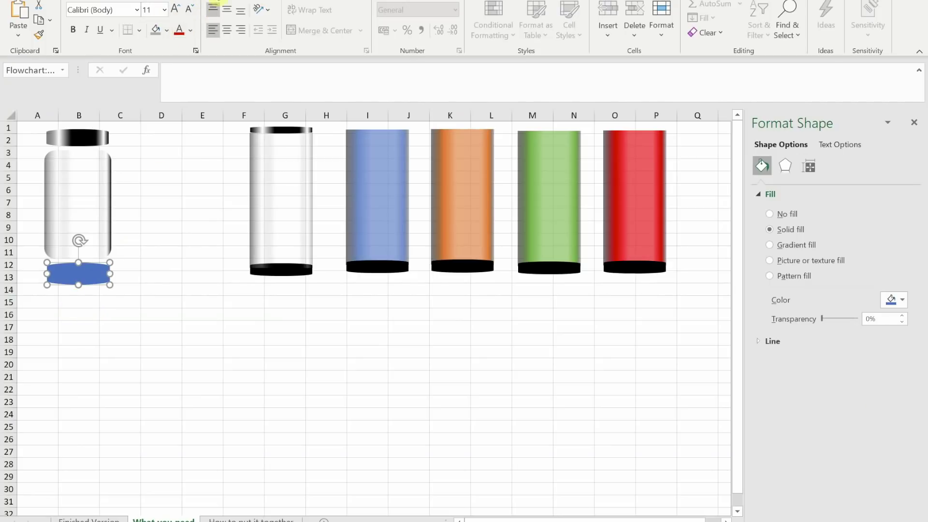
{"action": "left_click", "coordinate": [166, 30]}
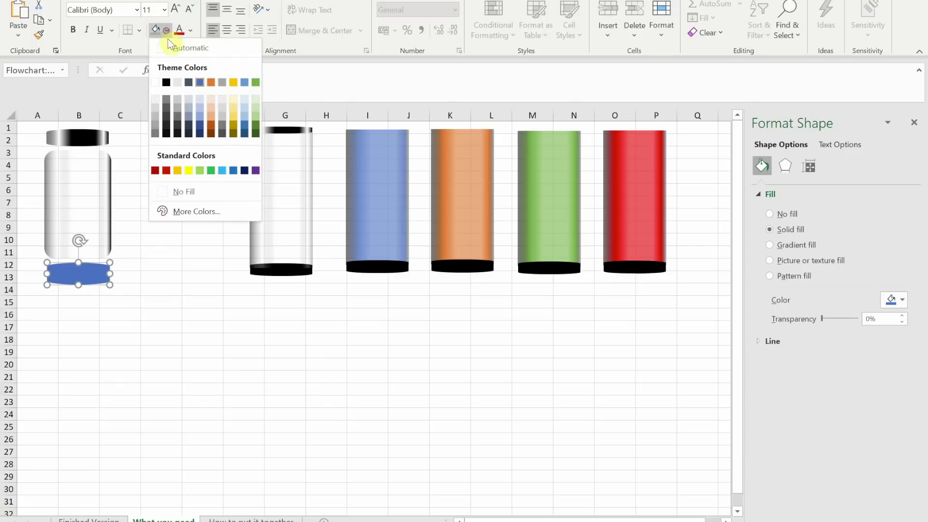
{"action": "left_click", "coordinate": [167, 83]}
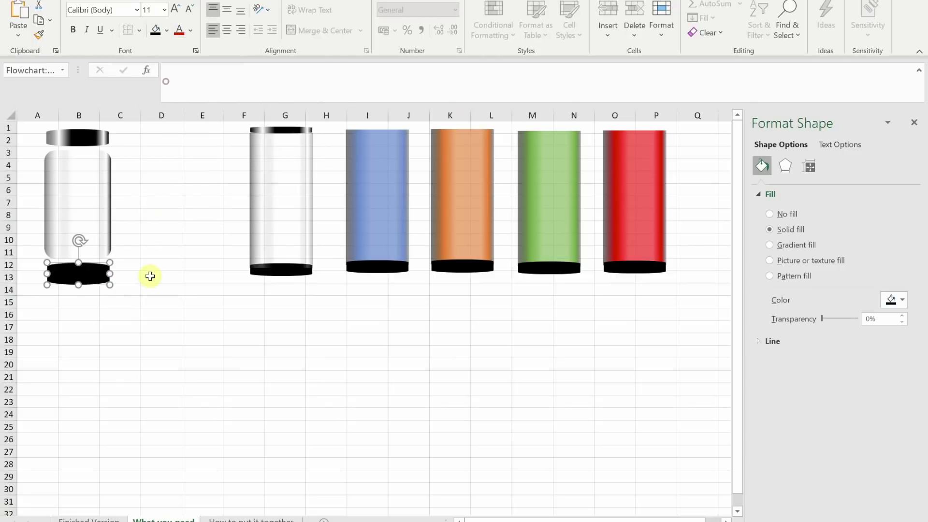
Move the body up under the top band, narrow it, raise the base, then select all three parts
{"action": "left_click", "coordinate": [80, 196]}
{"action": "left_click_drag", "start_coordinate": [82, 204], "coordinate": [109, 186]}
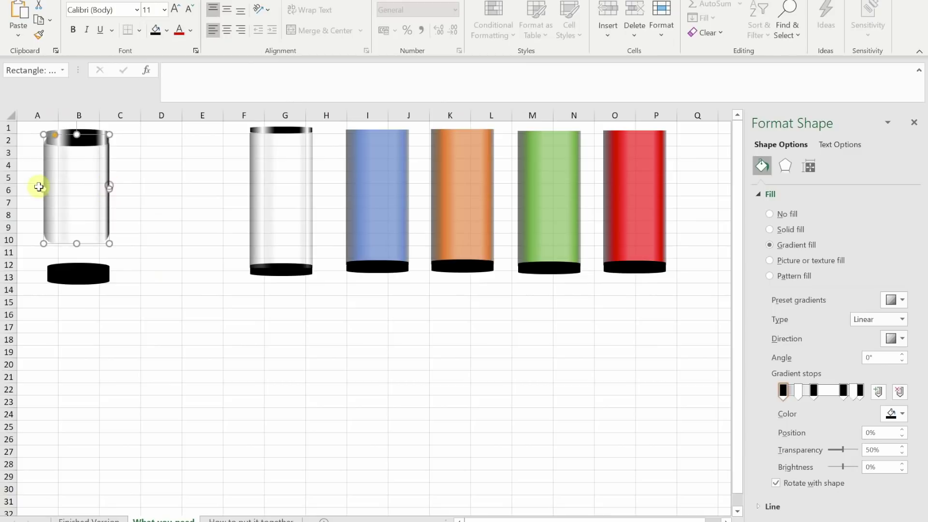
{"action": "left_click_drag", "start_coordinate": [45, 189], "coordinate": [46, 188]}
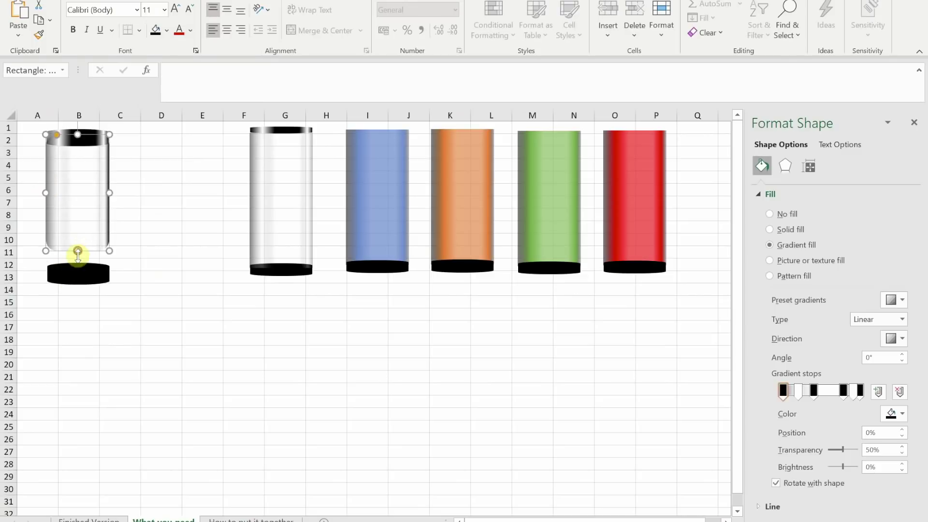
{"action": "left_click_drag", "start_coordinate": [77, 279], "coordinate": [77, 250]}
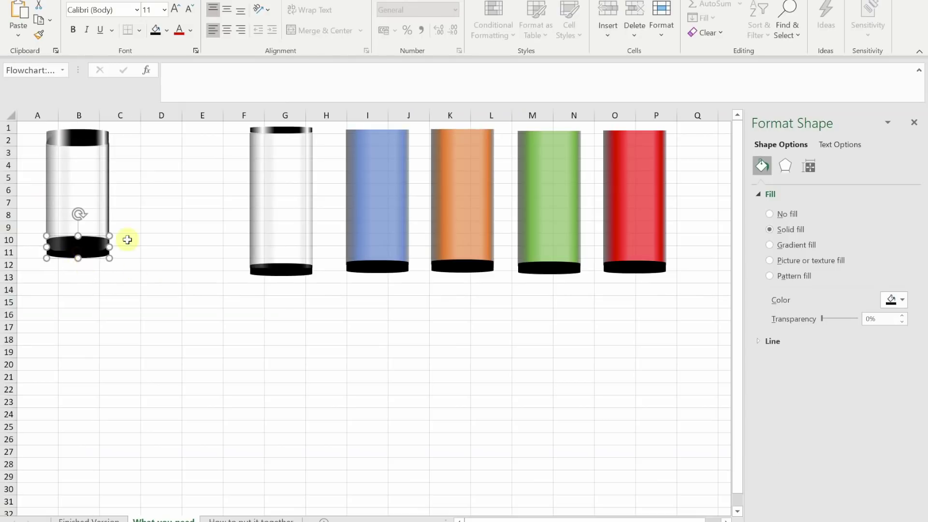
{"action": "left_click", "coordinate": [78, 132]}
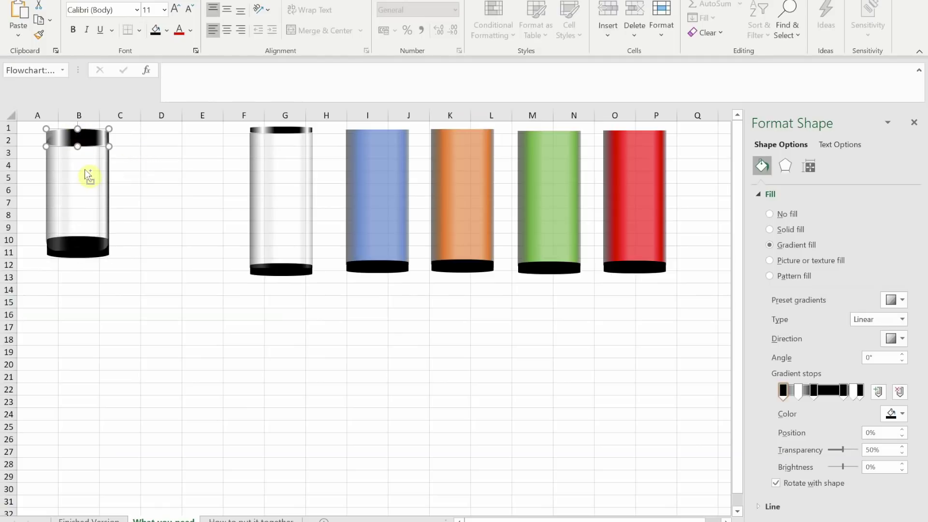
{"action": "left_click", "coordinate": [88, 175], "text": "ctrl"}
{"action": "left_click", "coordinate": [83, 253], "text": "ctrl"}
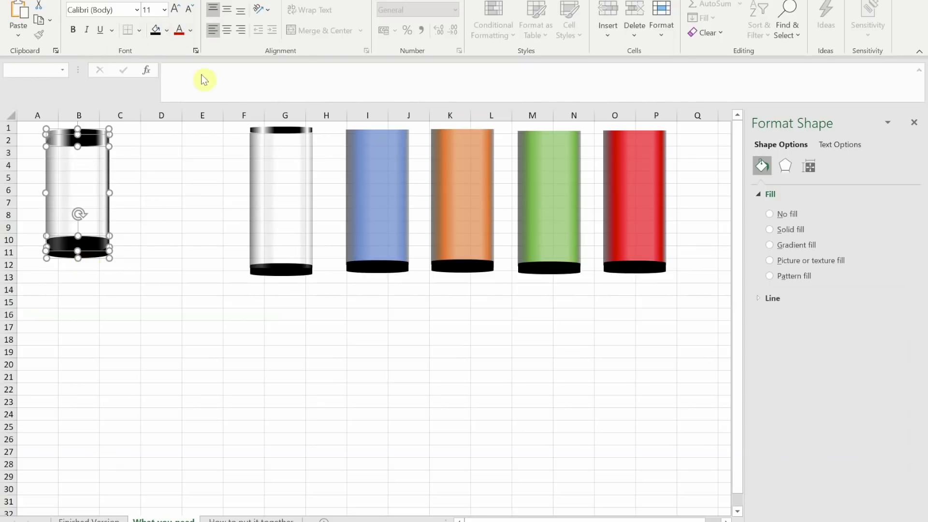
Group the lid, body and base, stretch the jar taller, and Ctrl-drag a copy below it
{"action": "right_click", "coordinate": [82, 167]}
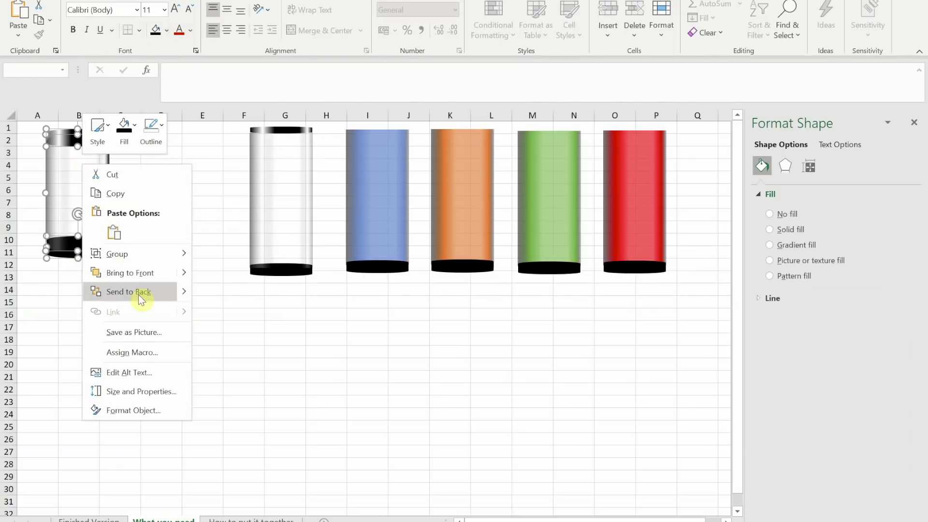
{"action": "mouse_move", "coordinate": [130, 248]}
{"action": "left_click", "coordinate": [227, 255]}
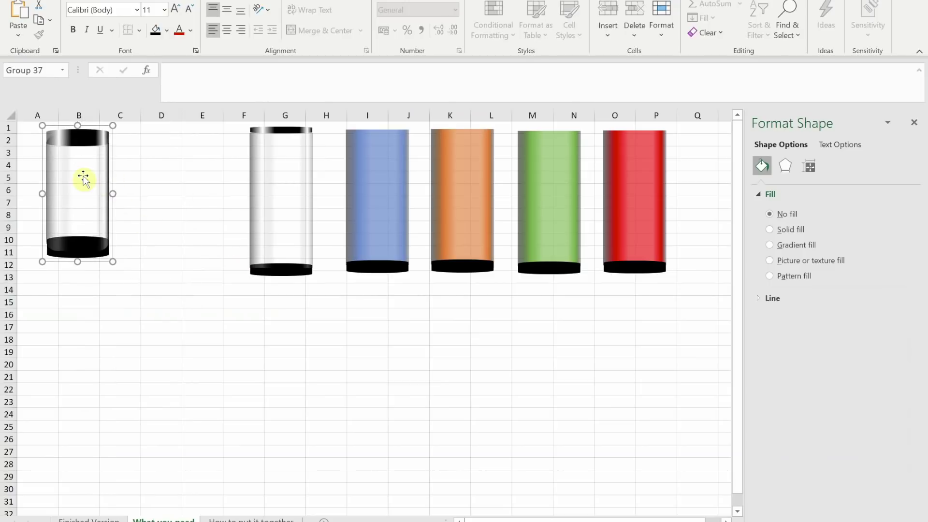
{"action": "left_click_drag", "start_coordinate": [84, 157], "coordinate": [87, 173]}
{"action": "key", "text": "ctrl+z"}
{"action": "left_click_drag", "start_coordinate": [79, 261], "coordinate": [80, 293]}
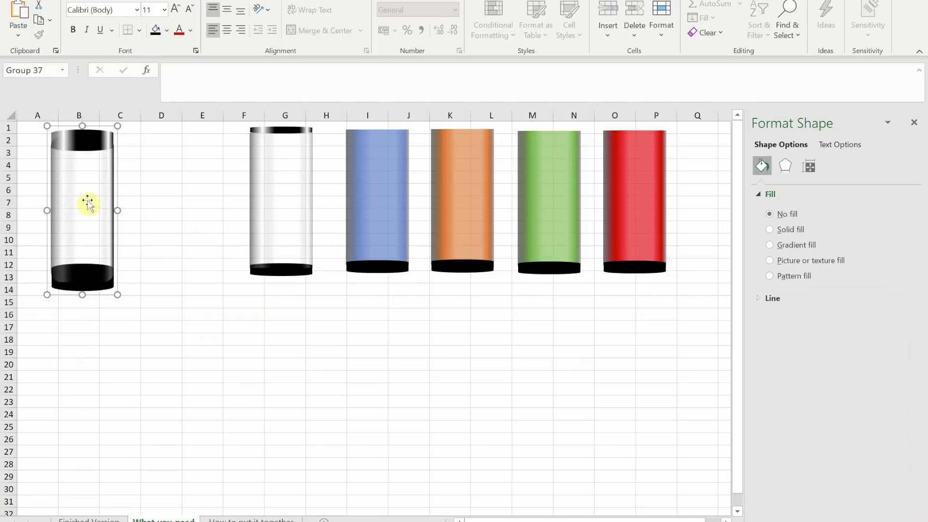
{"action": "left_click_drag", "start_coordinate": [89, 202], "coordinate": [228, 369], "text": "ctrl"}
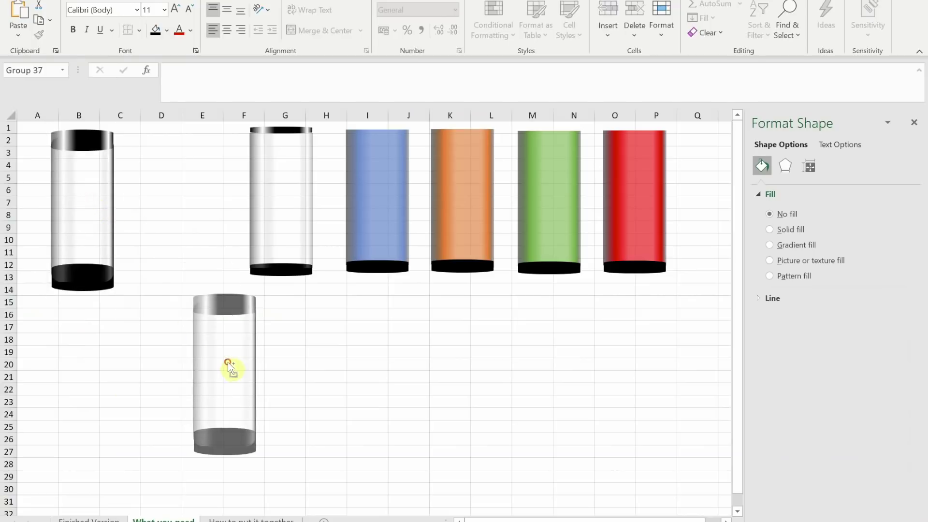
Delete the duplicate jar's top band and select its glass body
{"action": "left_click", "coordinate": [228, 303]}
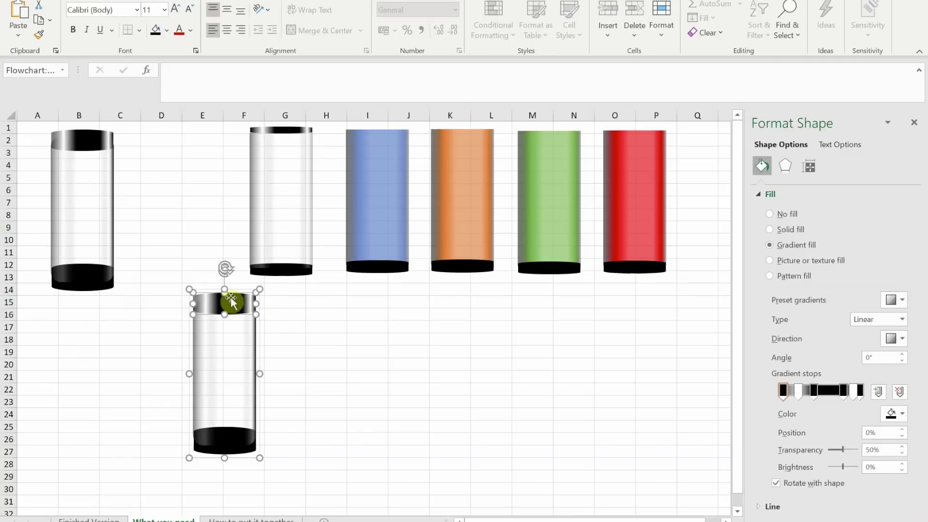
{"action": "key", "text": "Delete"}
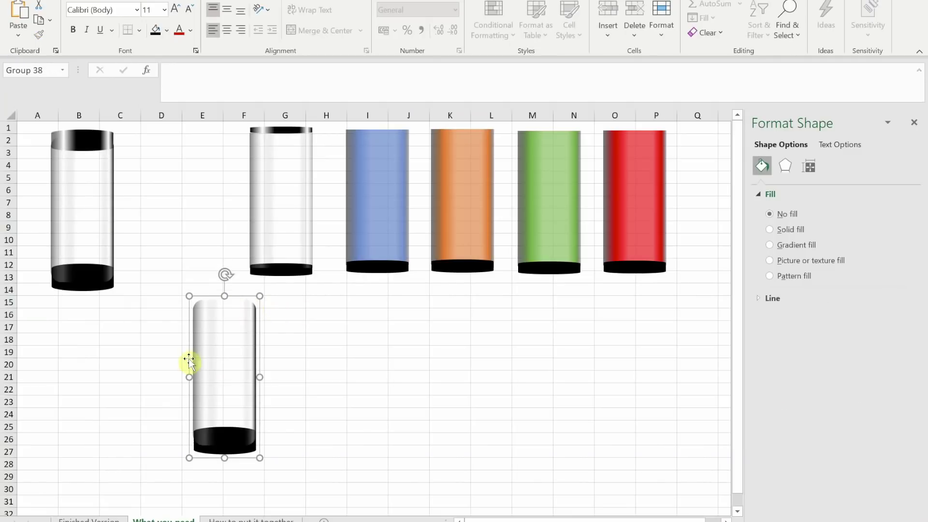
{"action": "left_click", "coordinate": [239, 369]}
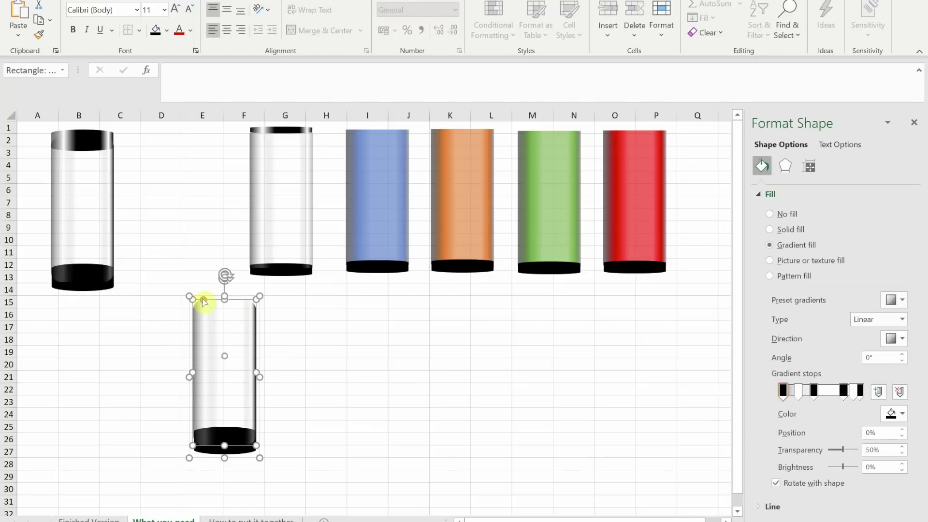
Make the first, 20% and 40% gradient stops of the copy's body Light Blue
{"action": "left_click", "coordinate": [904, 414]}
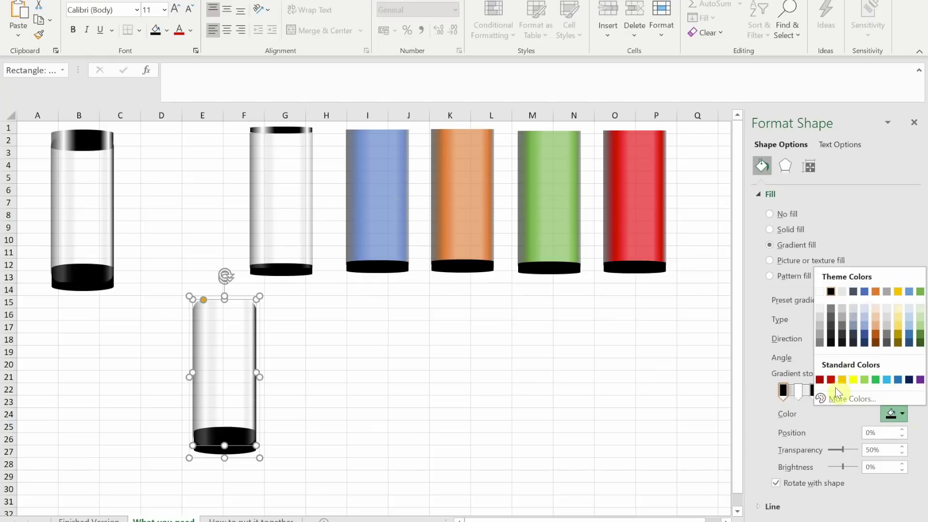
{"action": "left_click", "coordinate": [886, 380]}
{"action": "left_click", "coordinate": [798, 391]}
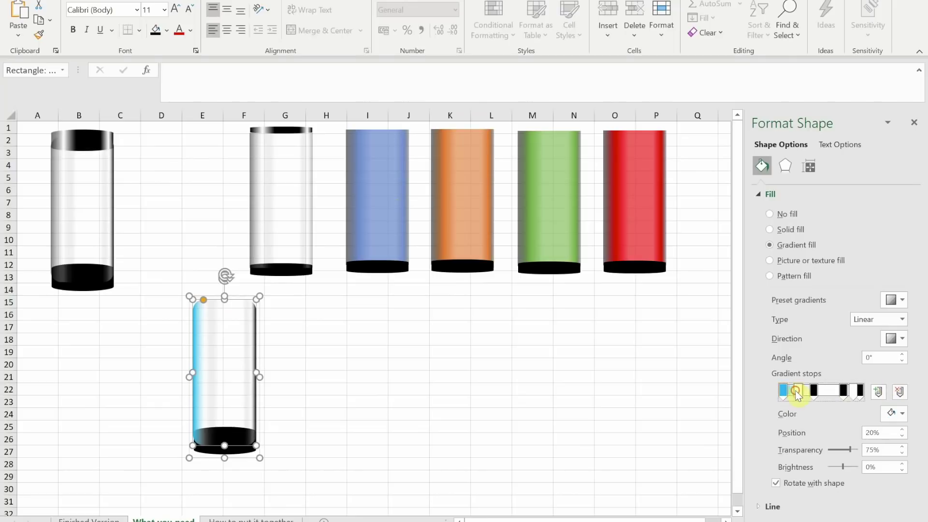
{"action": "left_click", "coordinate": [899, 414]}
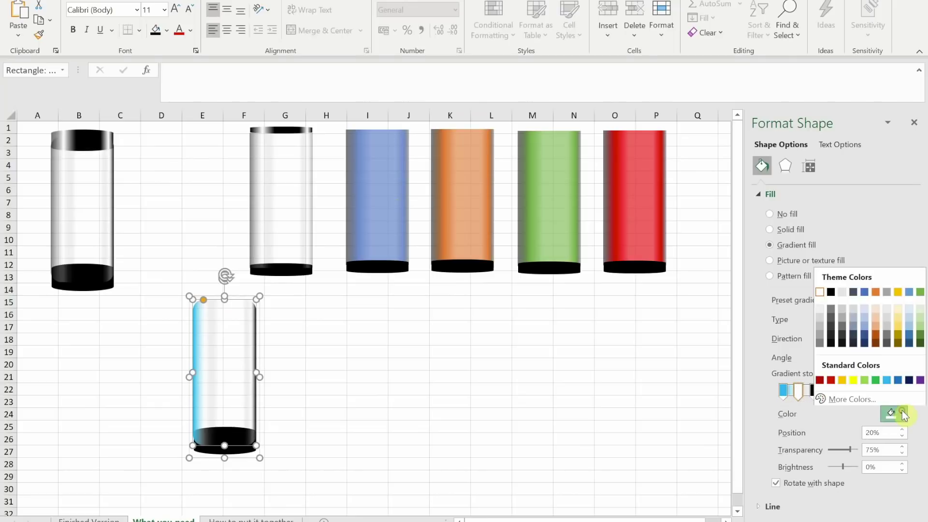
{"action": "left_click", "coordinate": [887, 381]}
{"action": "left_click", "coordinate": [814, 391]}
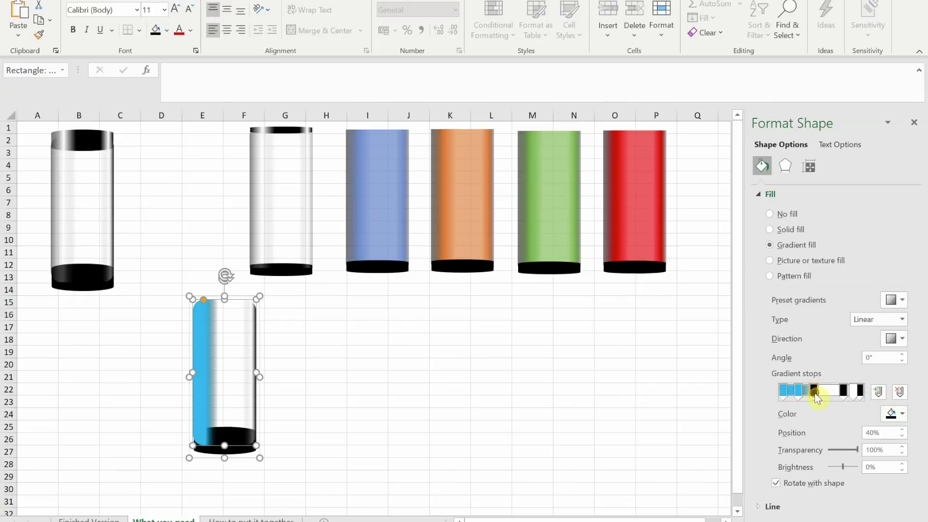
{"action": "left_click", "coordinate": [899, 414]}
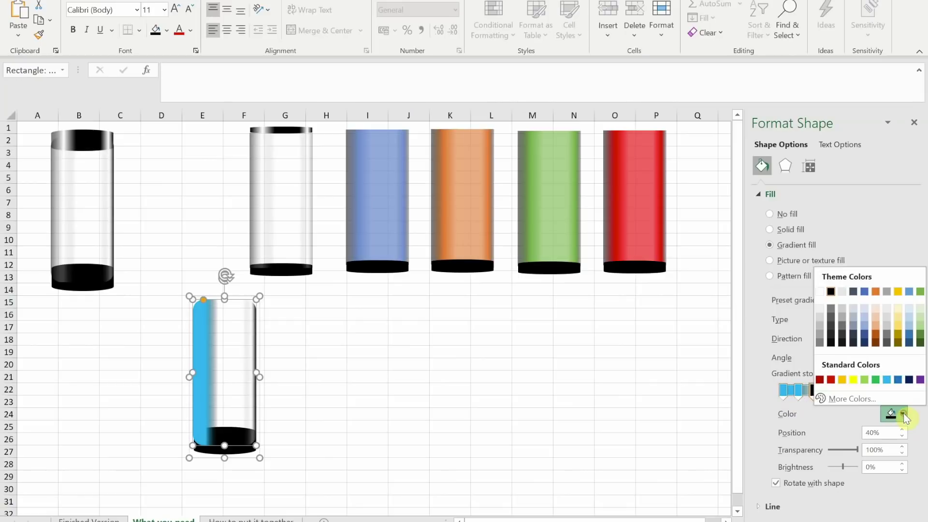
{"action": "left_click", "coordinate": [887, 380]}
Make the 79% and 92% gradient stops Light Blue as well
{"action": "left_click", "coordinate": [846, 391]}
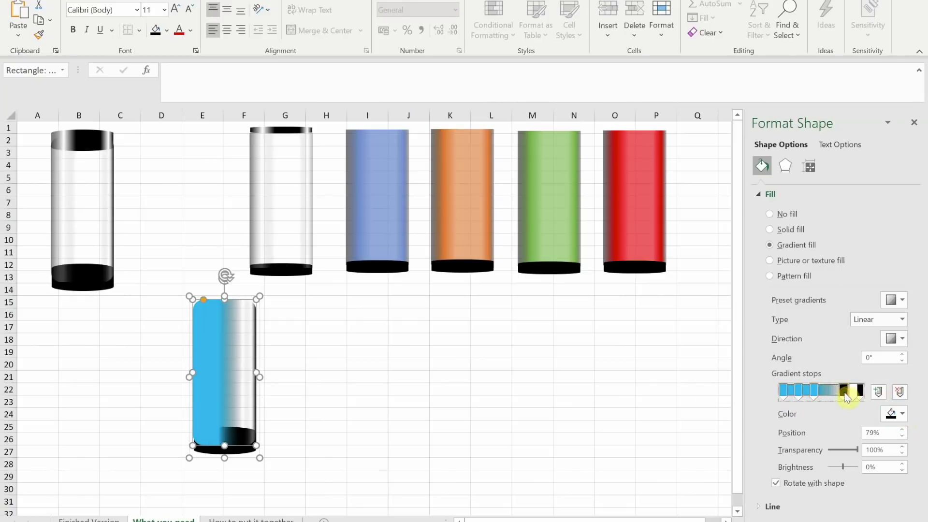
{"action": "left_click", "coordinate": [899, 413]}
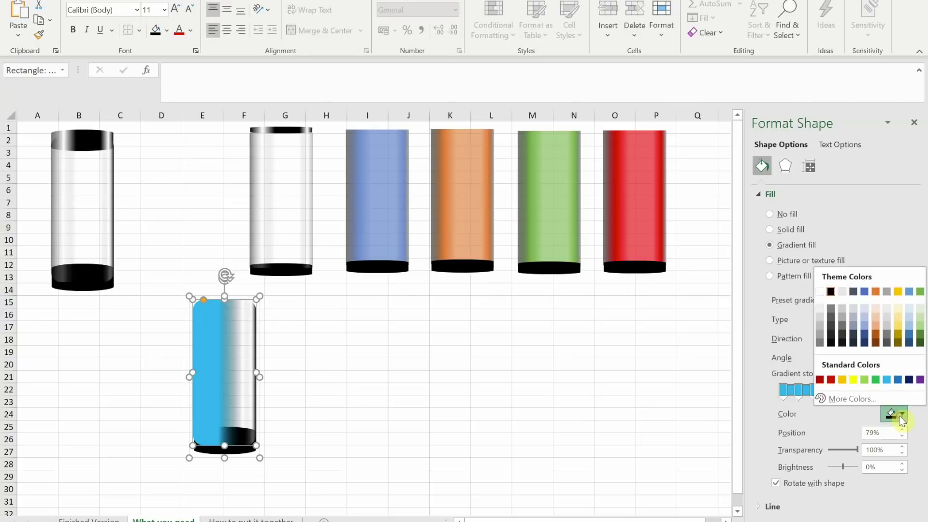
{"action": "left_click", "coordinate": [887, 381]}
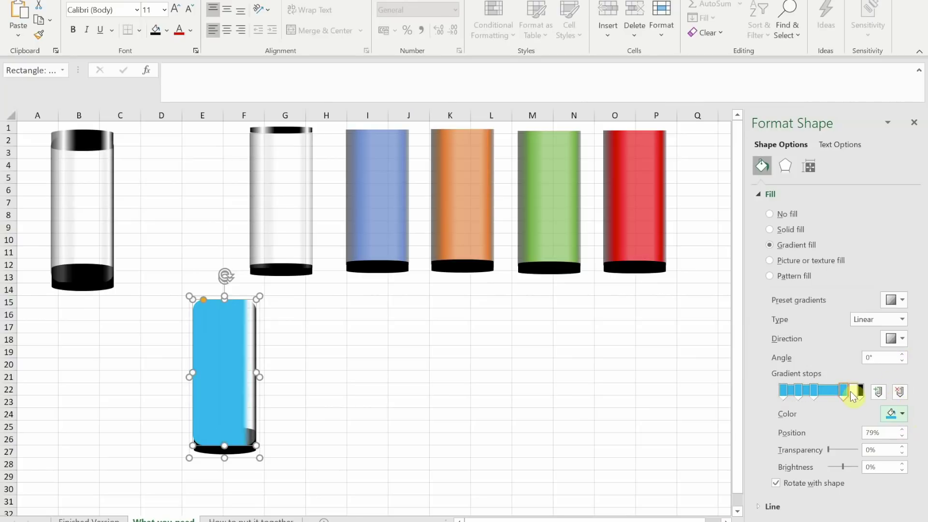
{"action": "left_click", "coordinate": [853, 391]}
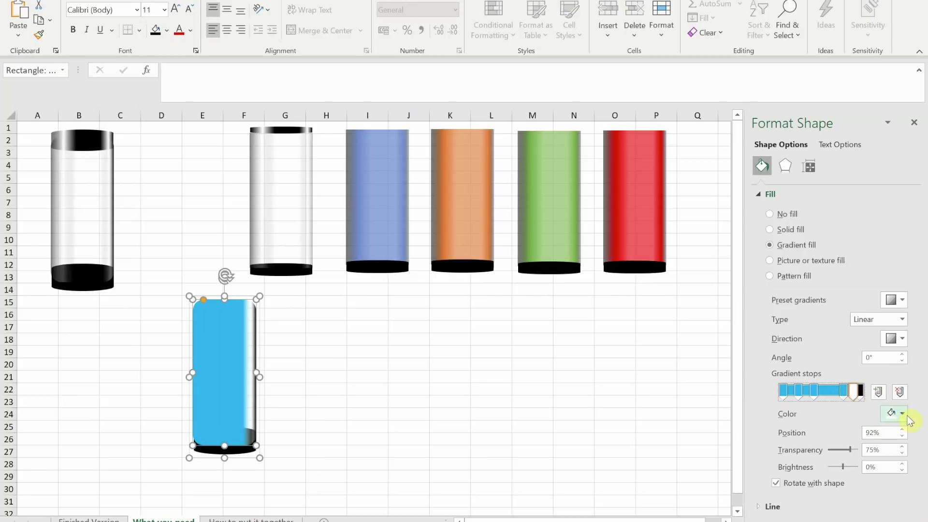
{"action": "left_click", "coordinate": [902, 414]}
{"action": "left_click", "coordinate": [888, 381]}
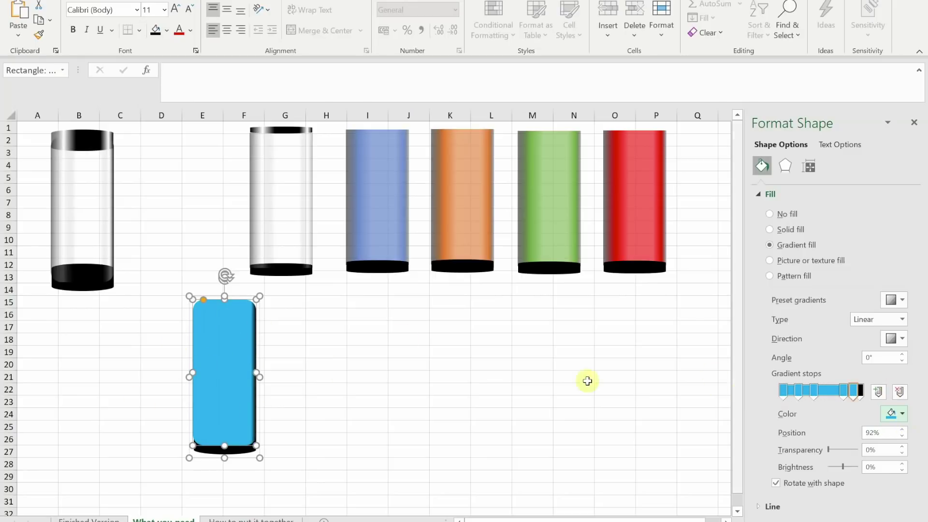
{"action": "left_click", "coordinate": [227, 366]}
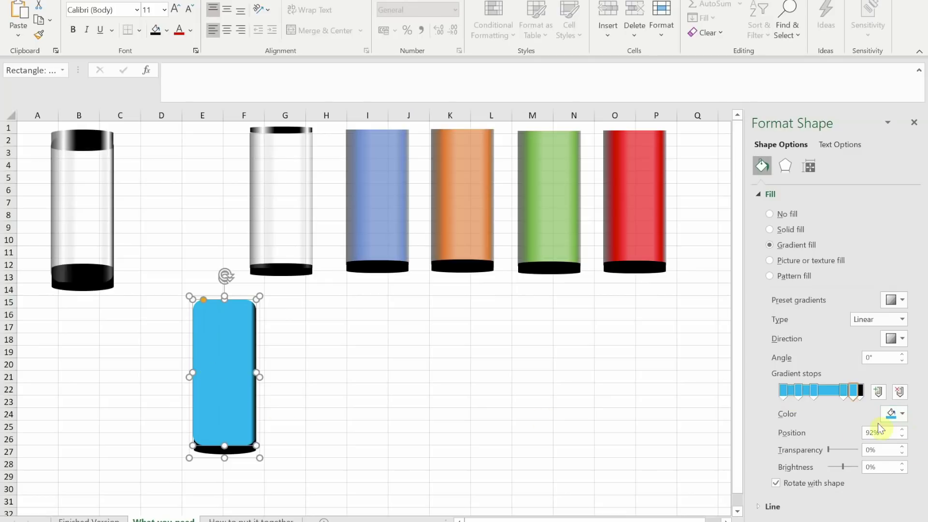
{"action": "double_click", "coordinate": [889, 450]}
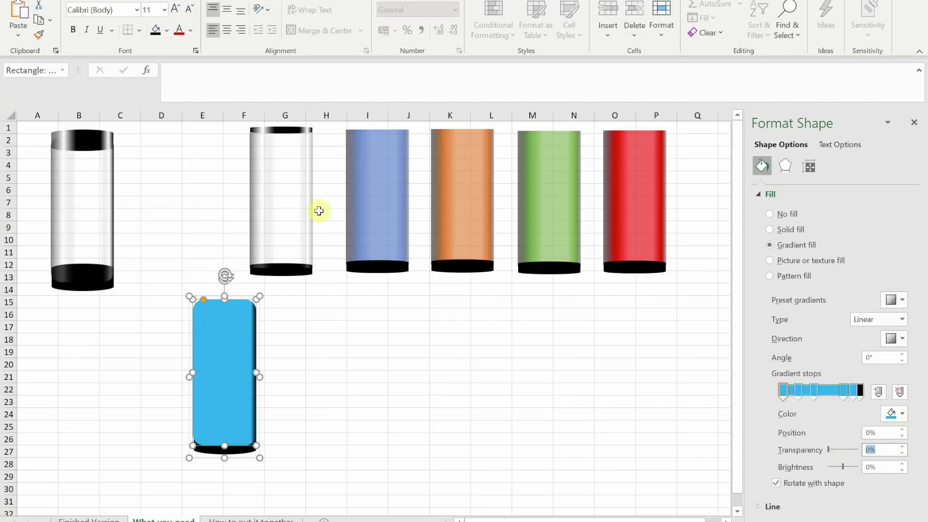
{"action": "left_click", "coordinate": [385, 204]}
{"action": "left_click", "coordinate": [385, 204]}
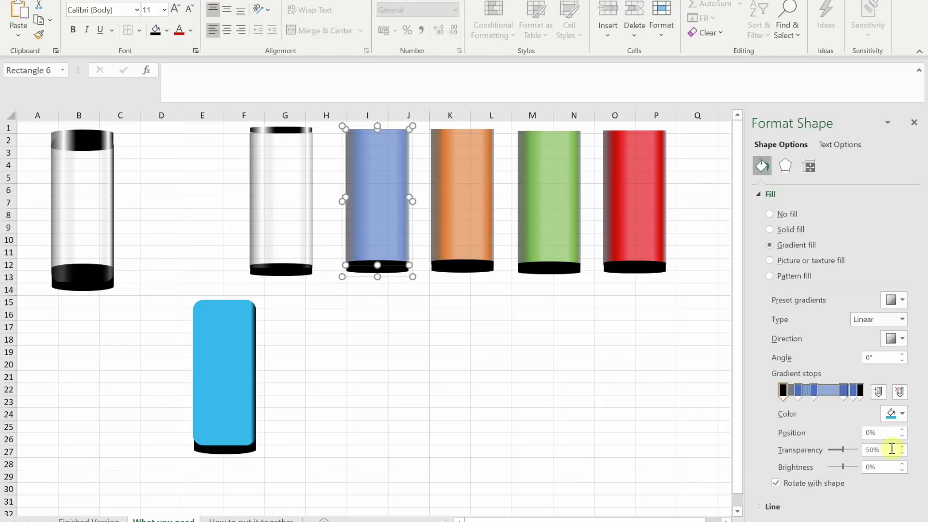
{"action": "left_click", "coordinate": [799, 395]}
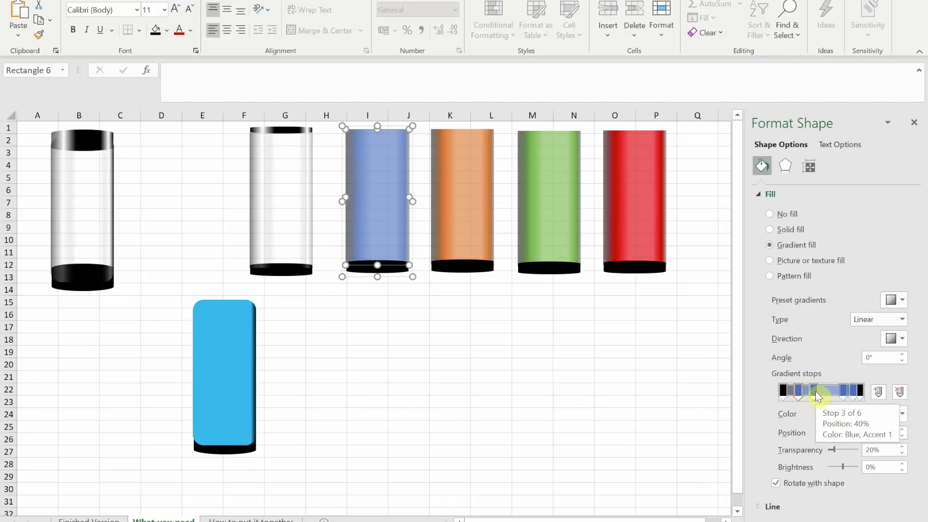
{"action": "left_click", "coordinate": [814, 390]}
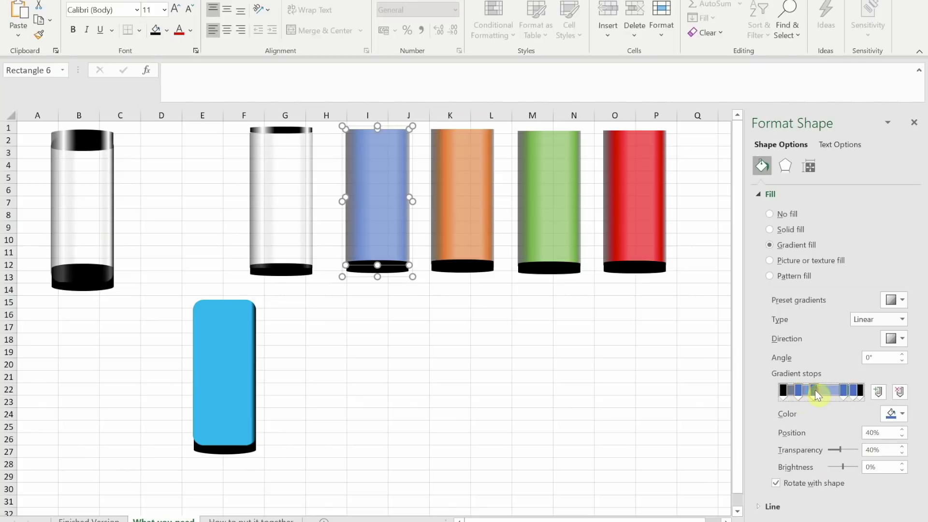
{"action": "left_click", "coordinate": [845, 392]}
{"action": "left_click", "coordinate": [234, 360]}
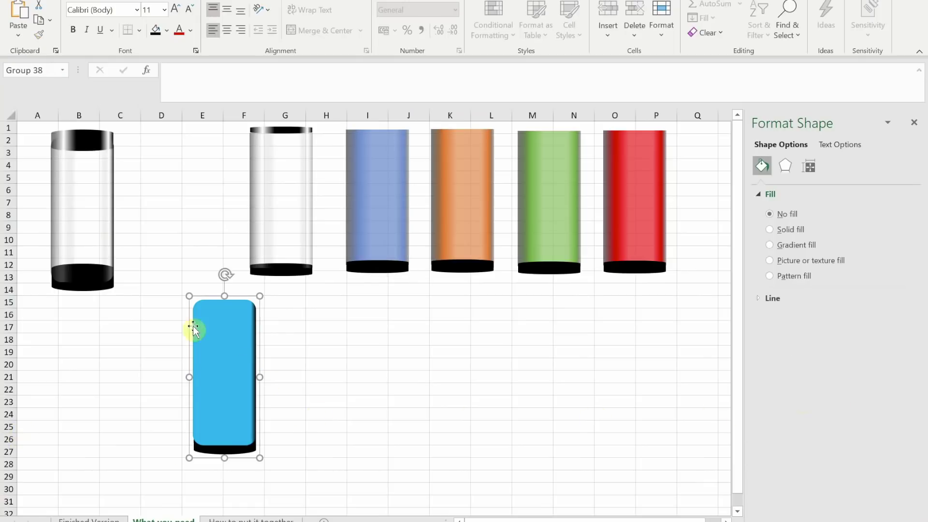
{"action": "left_click", "coordinate": [212, 355]}
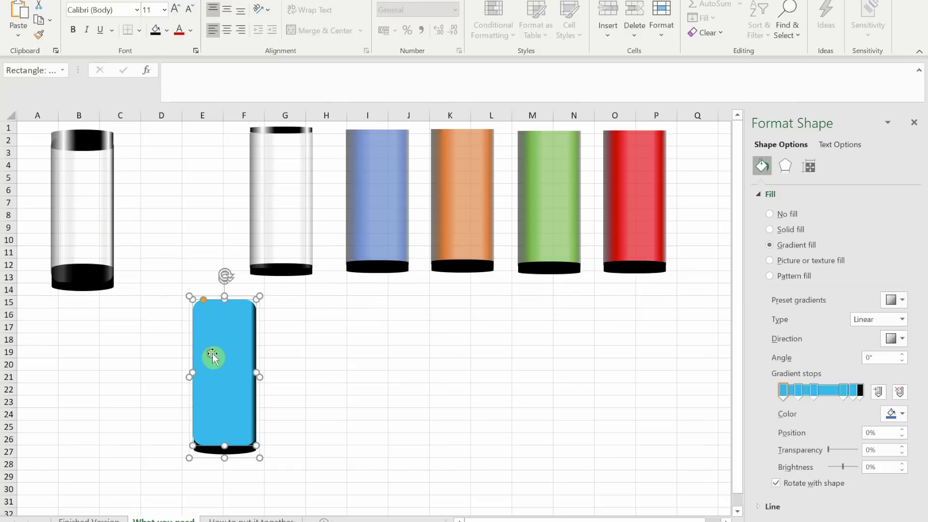
Set the first two gradient stops of the blue body to 40% transparency
{"action": "left_click", "coordinate": [881, 451]}
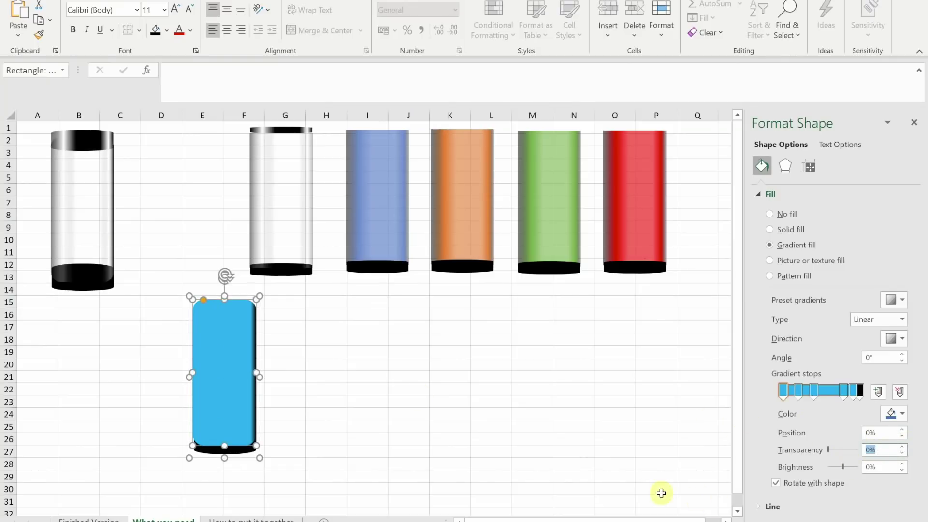
{"action": "type", "text": "40"}
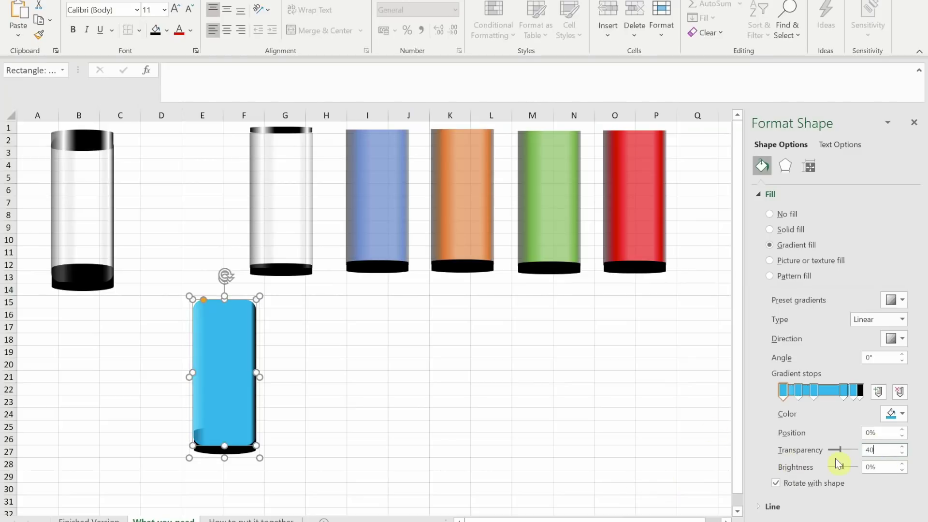
{"action": "left_click", "coordinate": [798, 392]}
{"action": "double_click", "coordinate": [890, 450]}
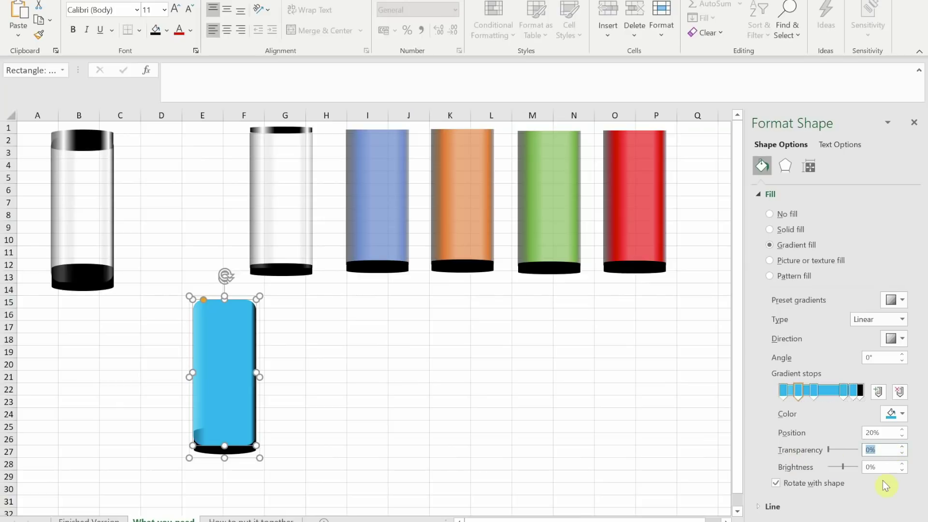
{"action": "type", "text": "40"}
{"action": "key", "text": "Return"}
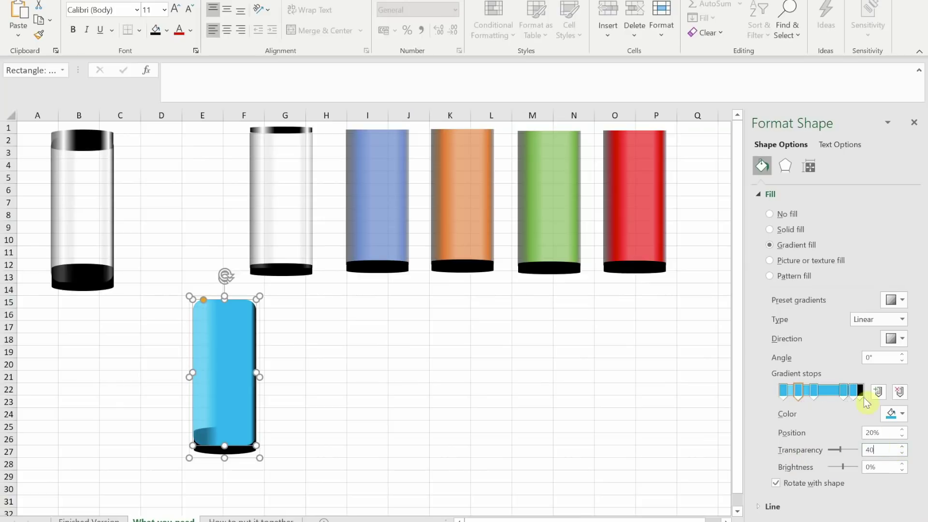
Set the 40% stop to 100% transparency and move the blue group under the jar in column B
{"action": "left_click", "coordinate": [813, 391]}
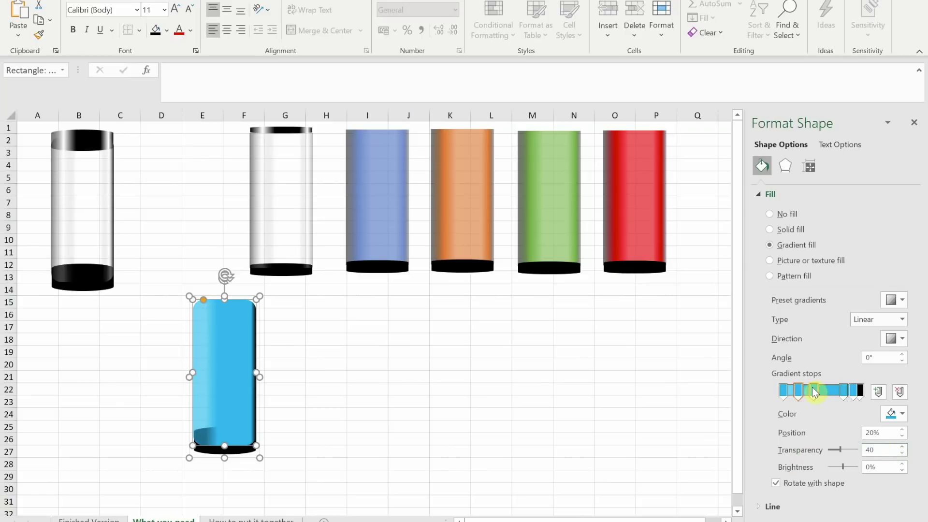
{"action": "double_click", "coordinate": [885, 452]}
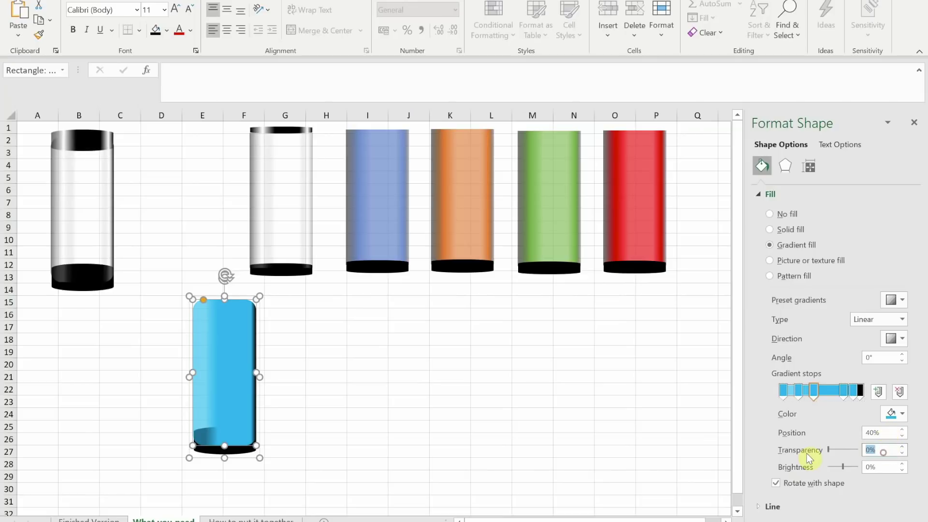
{"action": "type", "text": "100"}
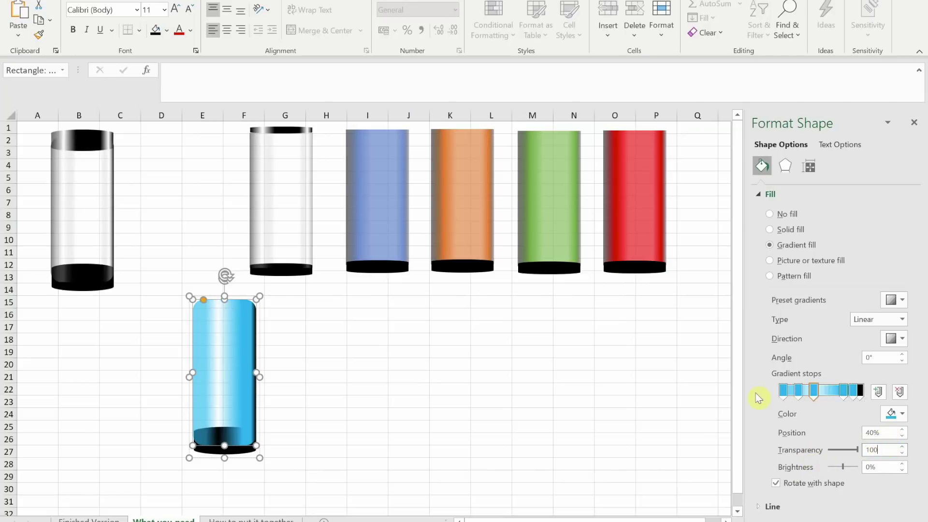
{"action": "left_click", "coordinate": [843, 392]}
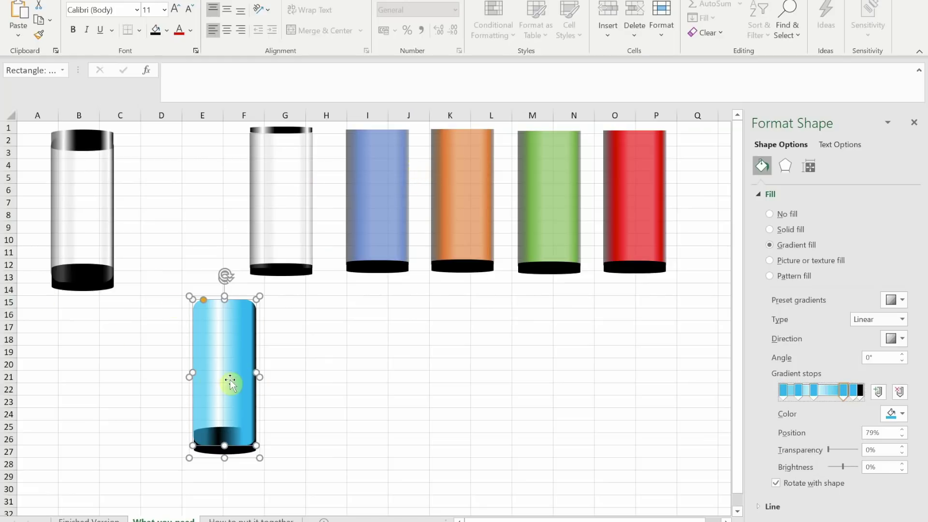
{"action": "mouse_move", "coordinate": [235, 380]}
{"action": "left_mouse_down"}
{"action": "mouse_move", "coordinate": [145, 372]}
{"action": "mouse_move", "coordinate": [235, 371]}
{"action": "left_mouse_up"}
{"action": "key", "text": "ctrl+z"}
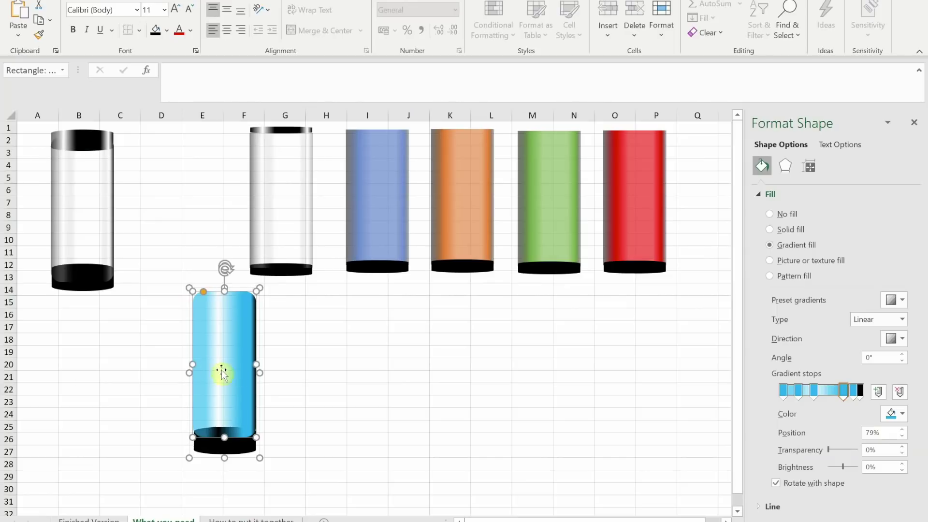
{"action": "left_click", "coordinate": [276, 431]}
{"action": "left_click_drag", "start_coordinate": [230, 384], "coordinate": [92, 386]}
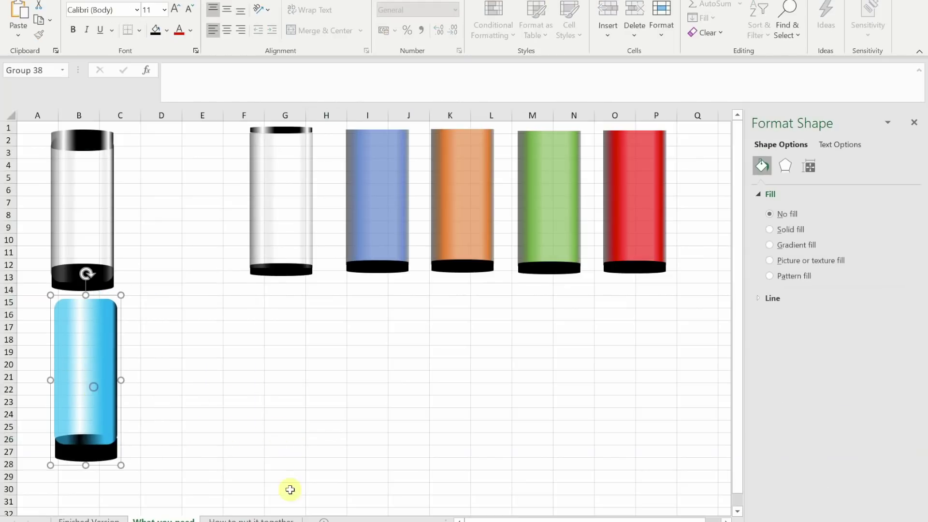
{"action": "left_click", "coordinate": [246, 519]}
Copy the Regions table A2:D6 from Finished Version to K2 on How to put it together
{"action": "left_click", "coordinate": [89, 520]}
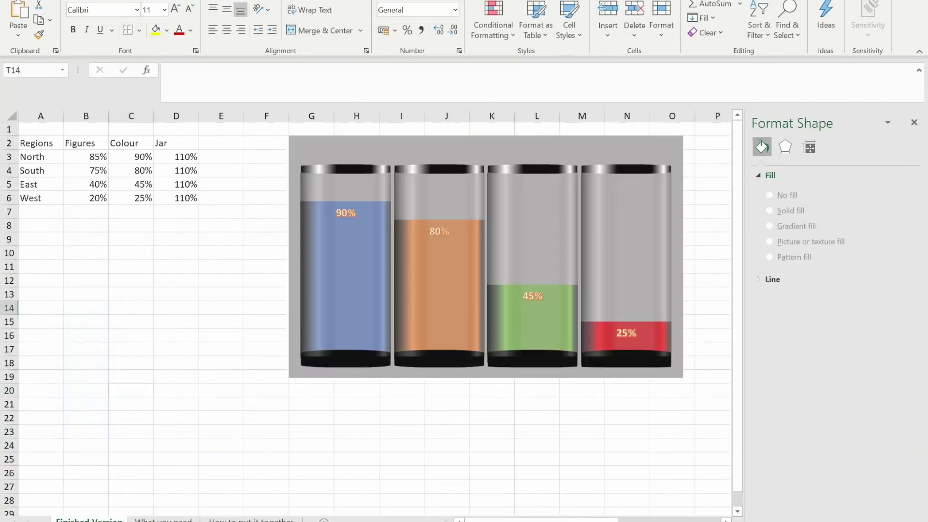
{"action": "left_click_drag", "start_coordinate": [38, 141], "coordinate": [186, 204]}
{"action": "key", "text": "ctrl+c"}
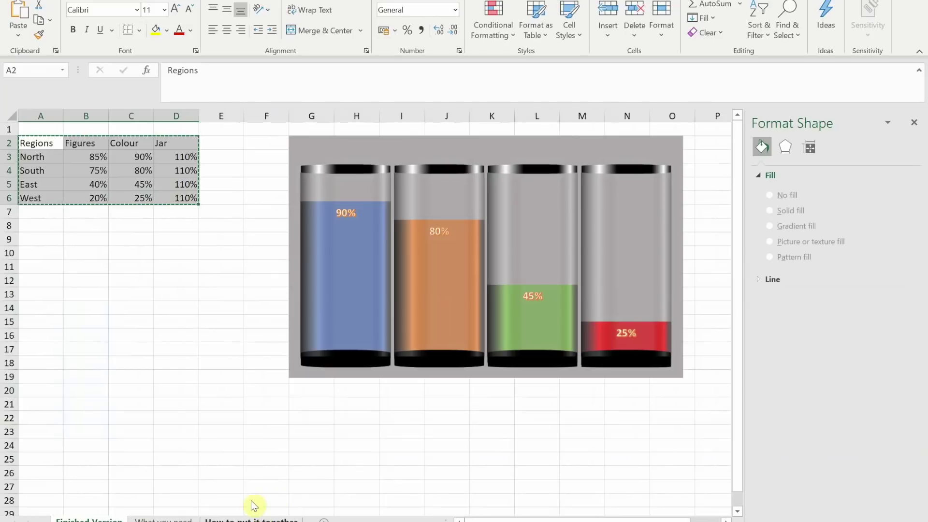
{"action": "left_click", "coordinate": [251, 519]}
{"action": "left_click", "coordinate": [48, 143]}
{"action": "key", "text": "ctrl+v"}
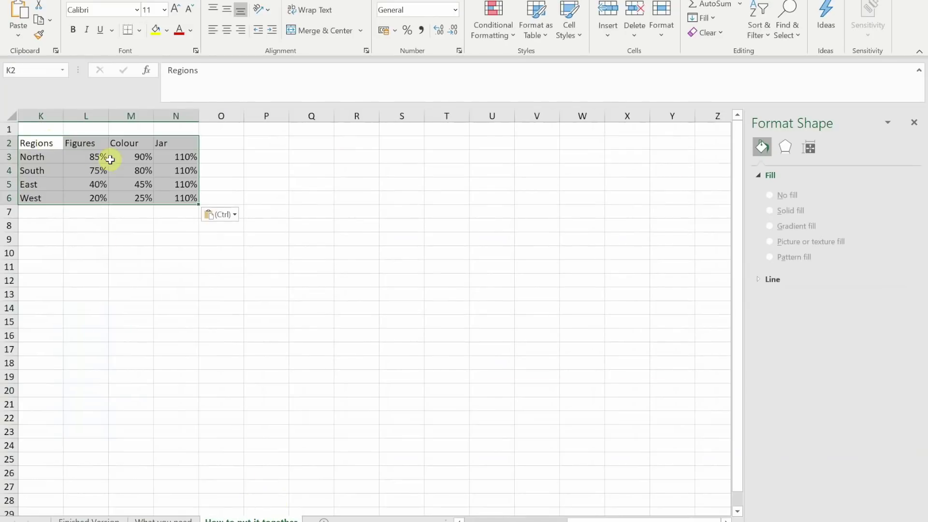
{"action": "left_click", "coordinate": [105, 167]}
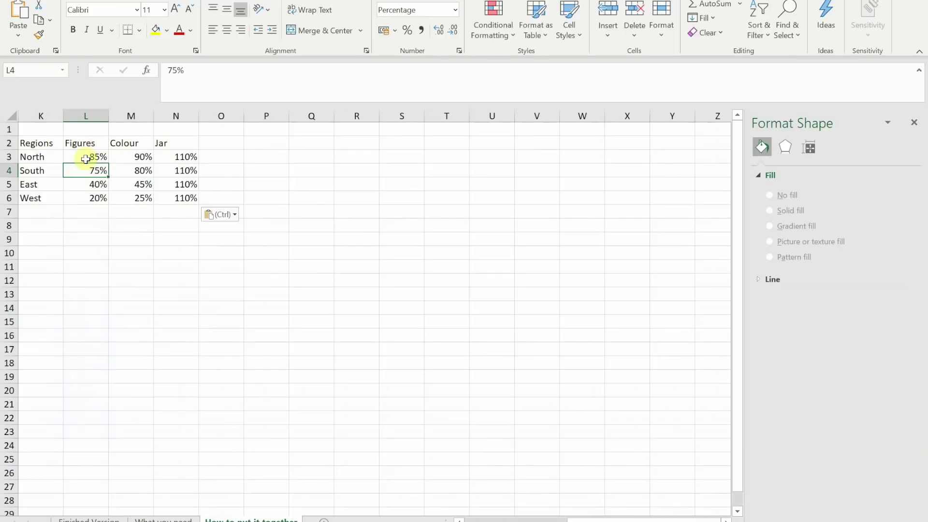
Select the region names K2:K6 together with the Colour and Jar columns M2:N6
{"action": "left_click_drag", "start_coordinate": [138, 141], "coordinate": [172, 204]}
{"action": "left_click_drag", "start_coordinate": [26, 144], "coordinate": [31, 194]}
{"action": "left_click_drag", "start_coordinate": [144, 137], "coordinate": [185, 195], "text": "ctrl"}
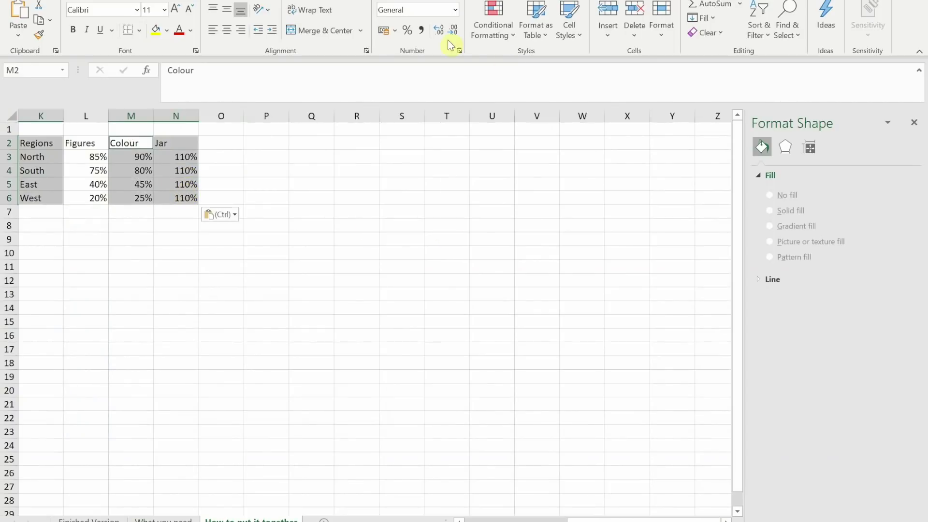
Insert a clustered column chart of the Colour and Jar data by region
{"action": "key", "text": "alt+n"}
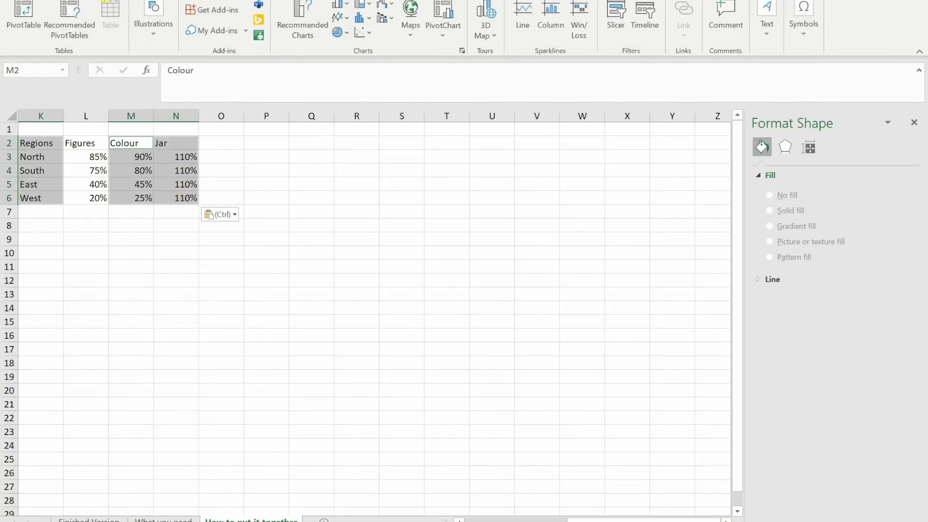
{"action": "left_click", "coordinate": [348, 5]}
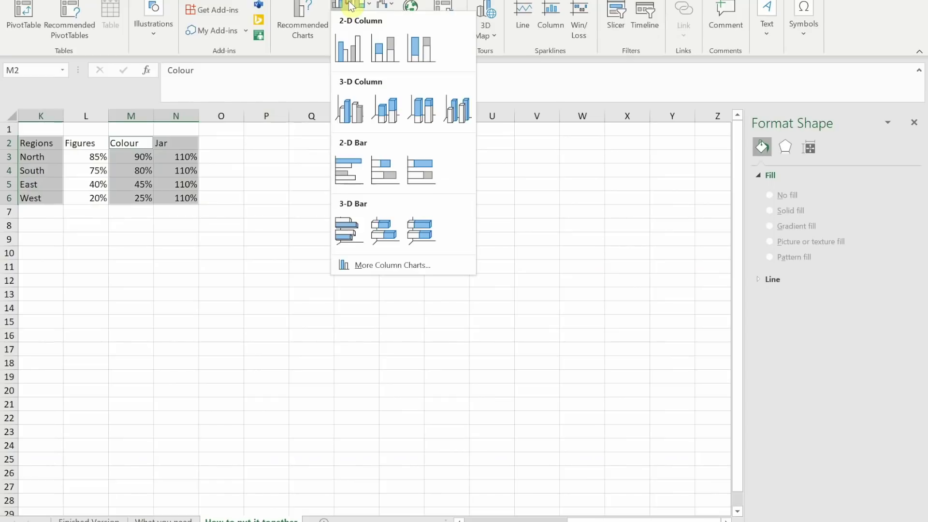
{"action": "left_click", "coordinate": [345, 56]}
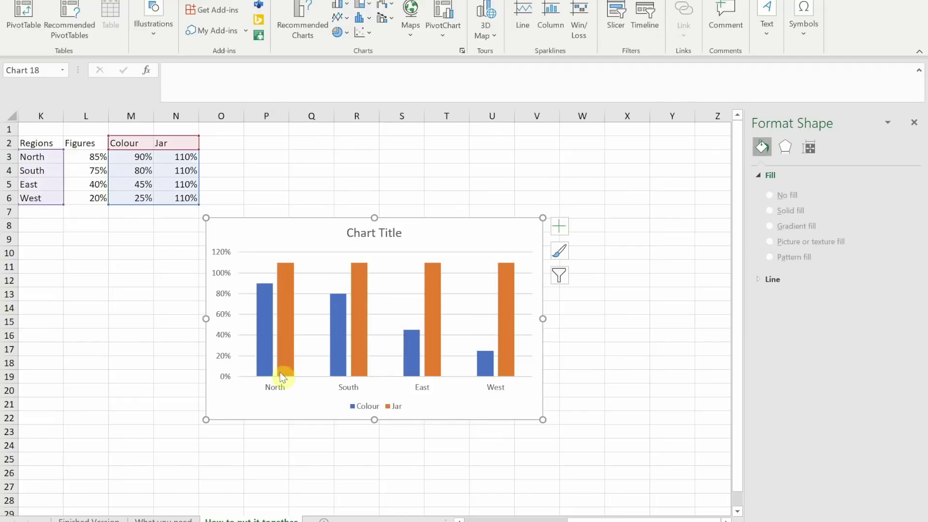
Fill the Jar series columns with the clear glass cylinder picture from the What you need sheet
{"action": "left_click", "coordinate": [180, 519]}
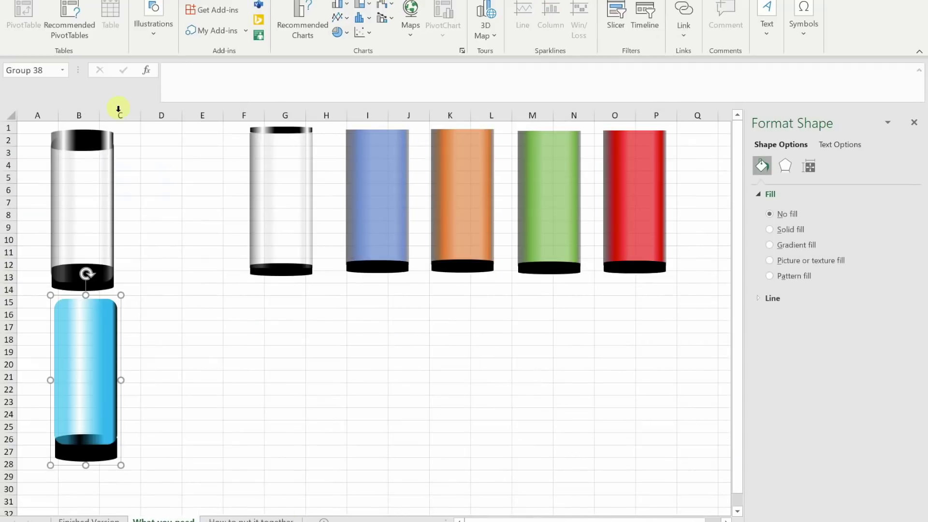
{"action": "left_click", "coordinate": [286, 200]}
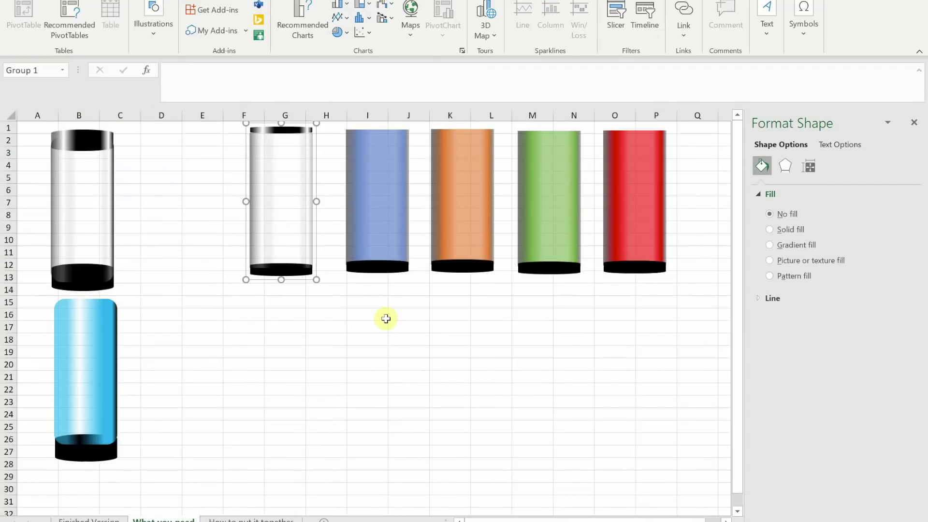
{"action": "left_click", "coordinate": [280, 519]}
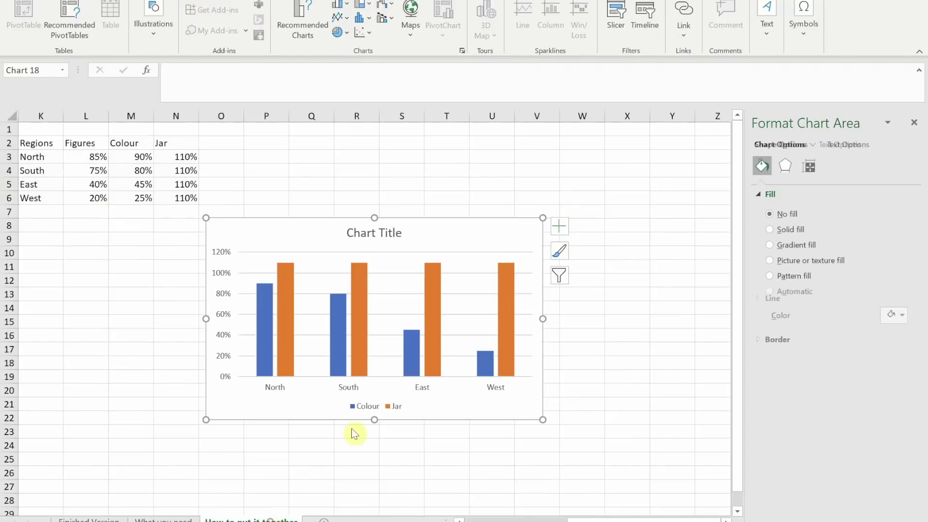
{"action": "left_click", "coordinate": [290, 319]}
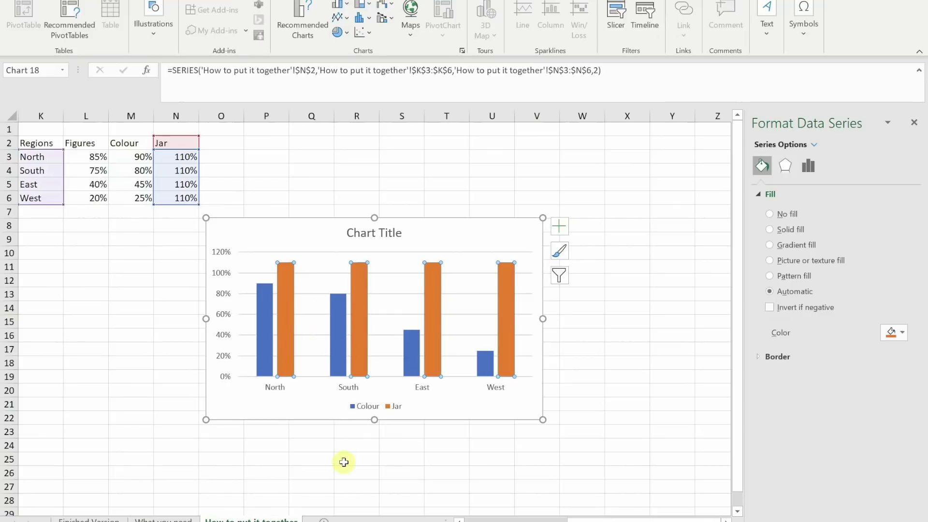
{"action": "key", "text": "ctrl+v"}
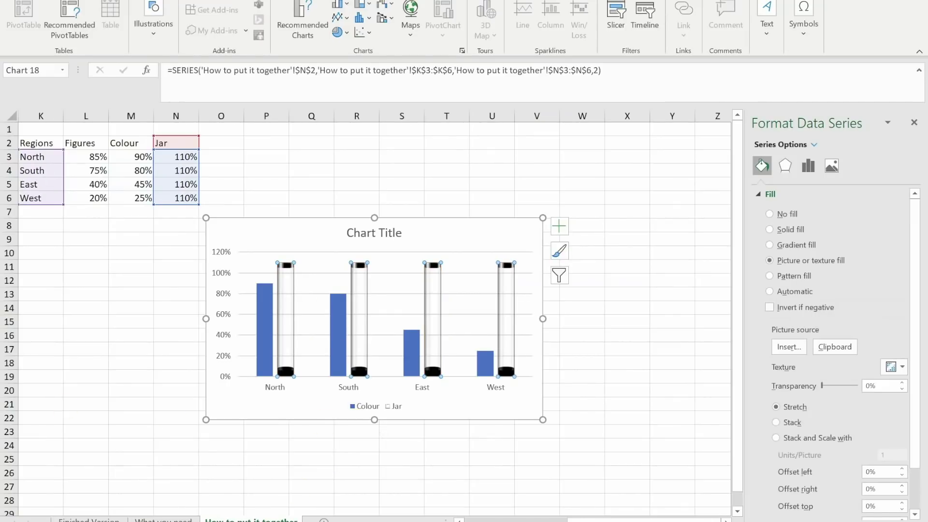
{"action": "left_click", "coordinate": [261, 347]}
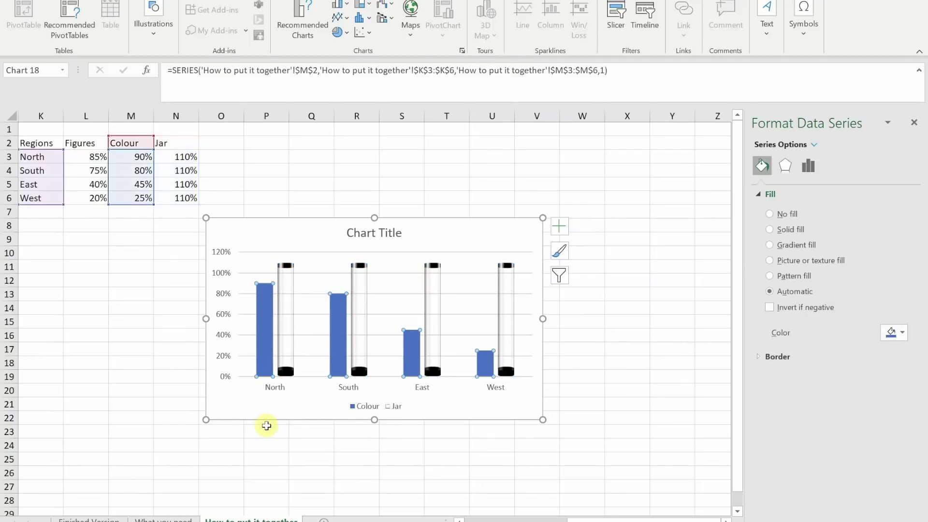
Select the North Colour bar and pick the blue jar picture for it
{"action": "left_click", "coordinate": [264, 332]}
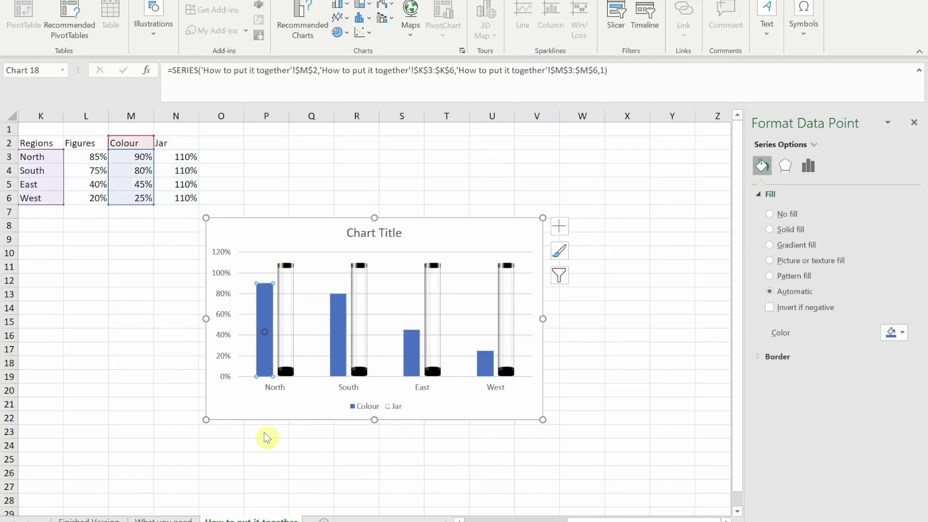
{"action": "left_click", "coordinate": [163, 519]}
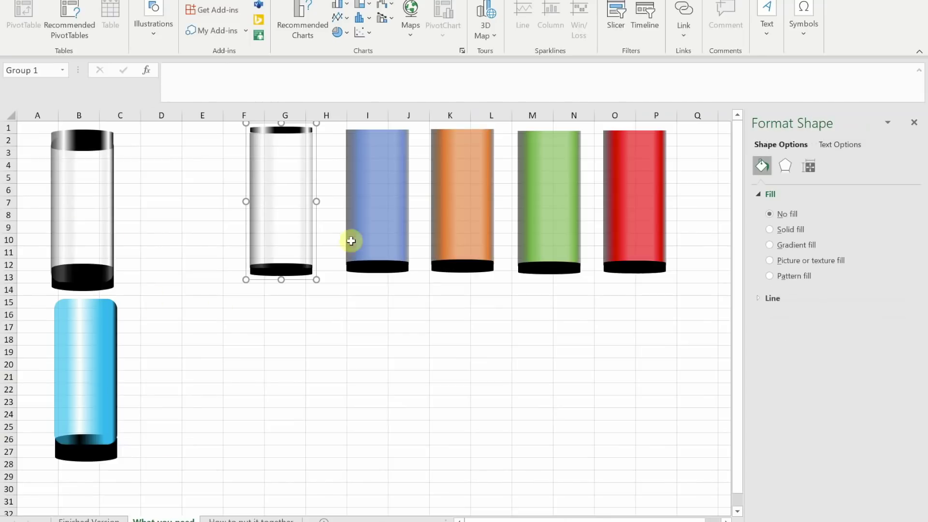
{"action": "left_click", "coordinate": [390, 188]}
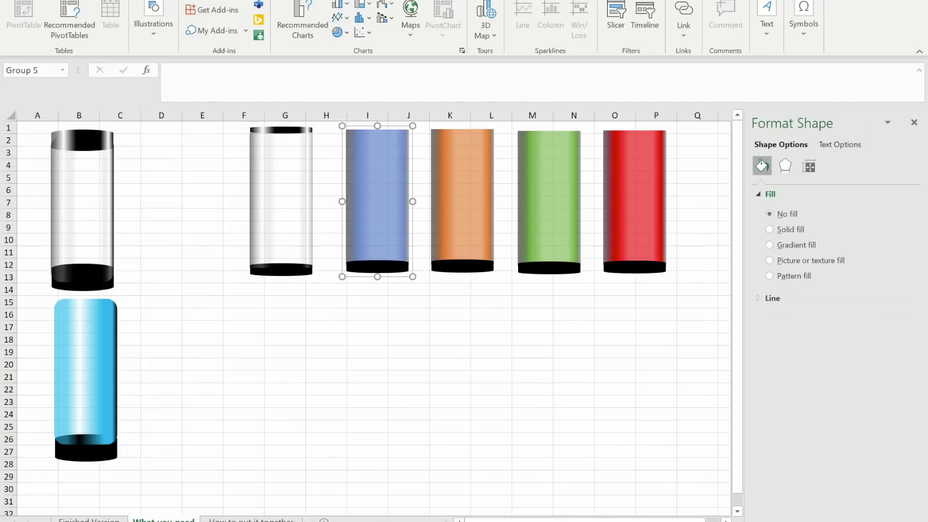
{"action": "left_click", "coordinate": [256, 519]}
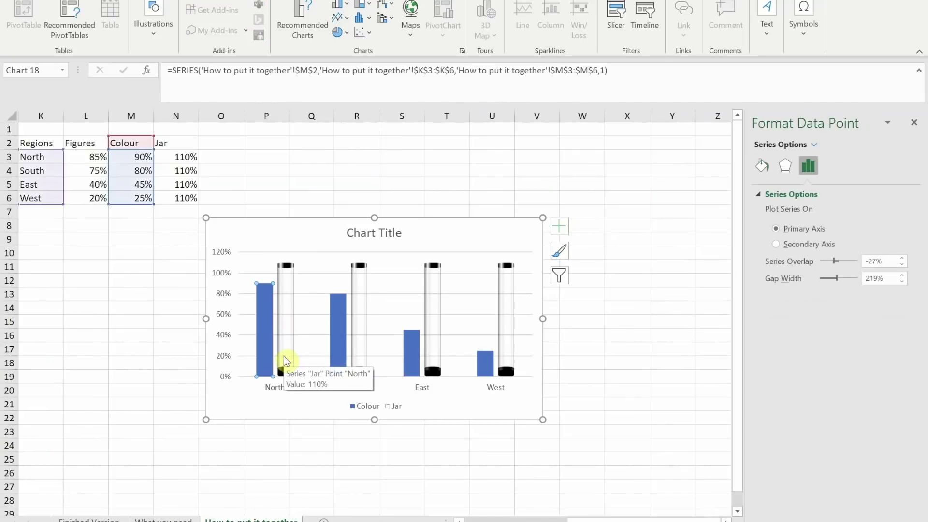
Fill the South Colour bar with the orange jar picture, undoing a misplaced paste
{"action": "left_click", "coordinate": [164, 520]}
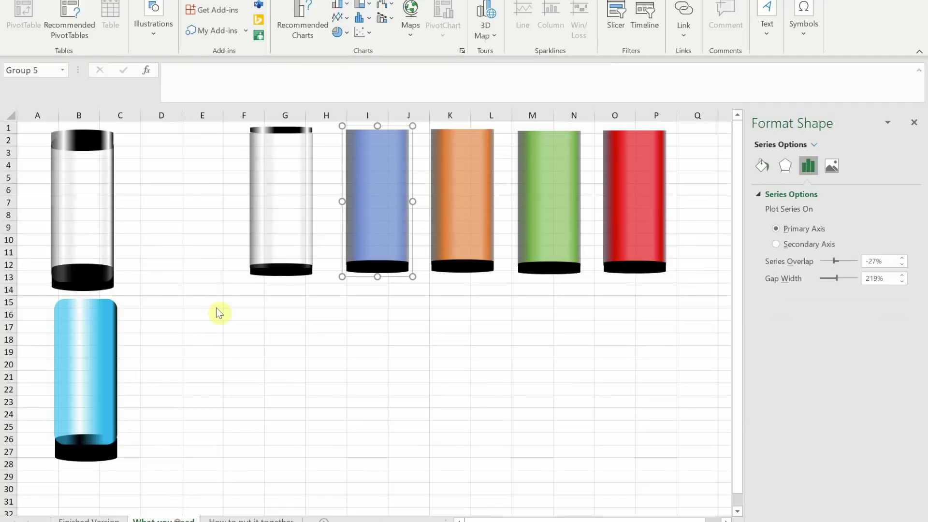
{"action": "left_click", "coordinate": [455, 190]}
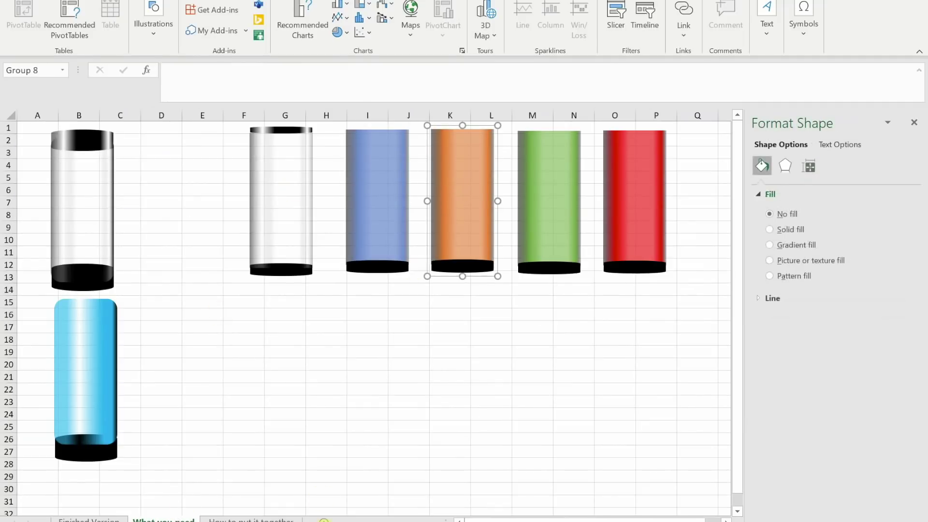
{"action": "left_click", "coordinate": [266, 519]}
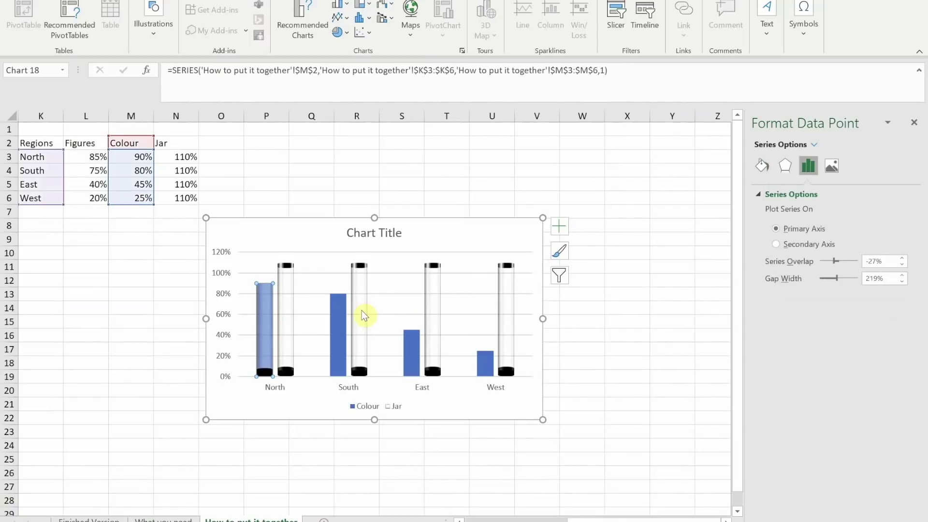
{"action": "left_click", "coordinate": [337, 345]}
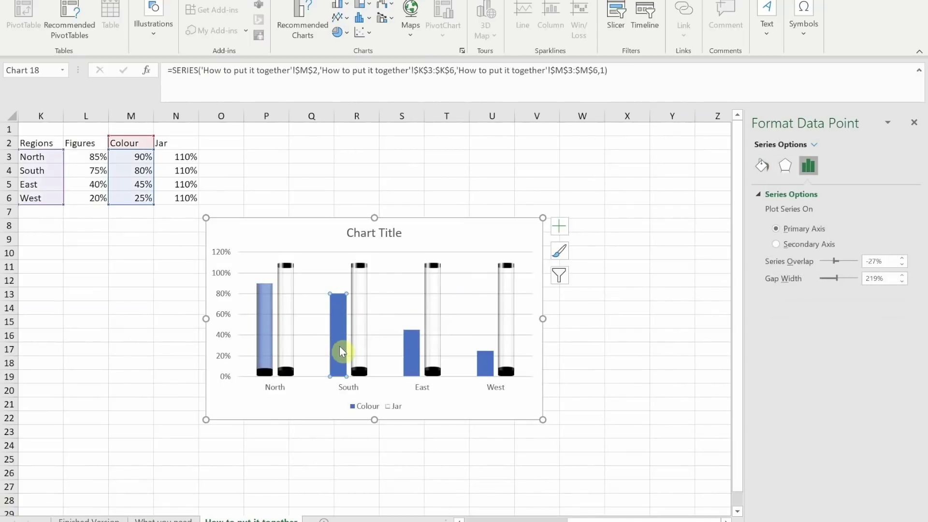
{"action": "key", "text": "Escape"}
{"action": "key", "text": "ctrl+v"}
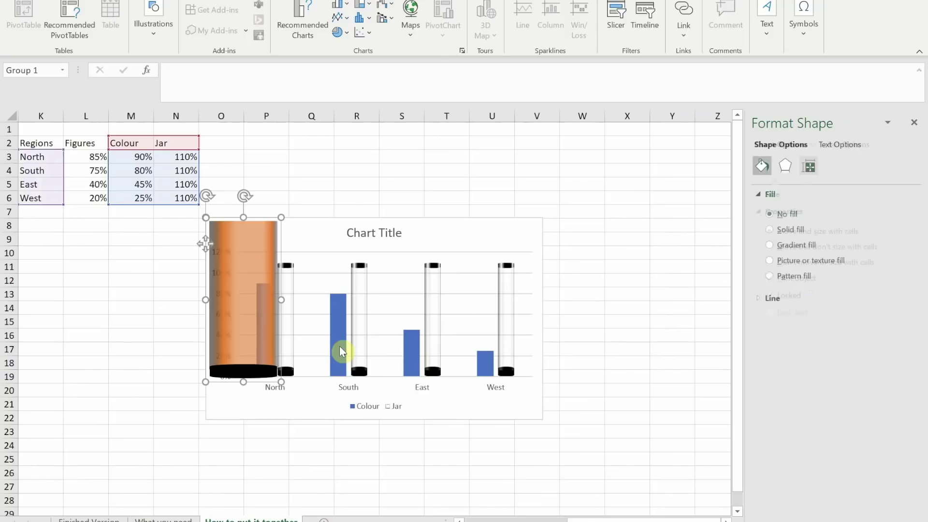
{"action": "key", "text": "ctrl+z"}
{"action": "left_click", "coordinate": [339, 346]}
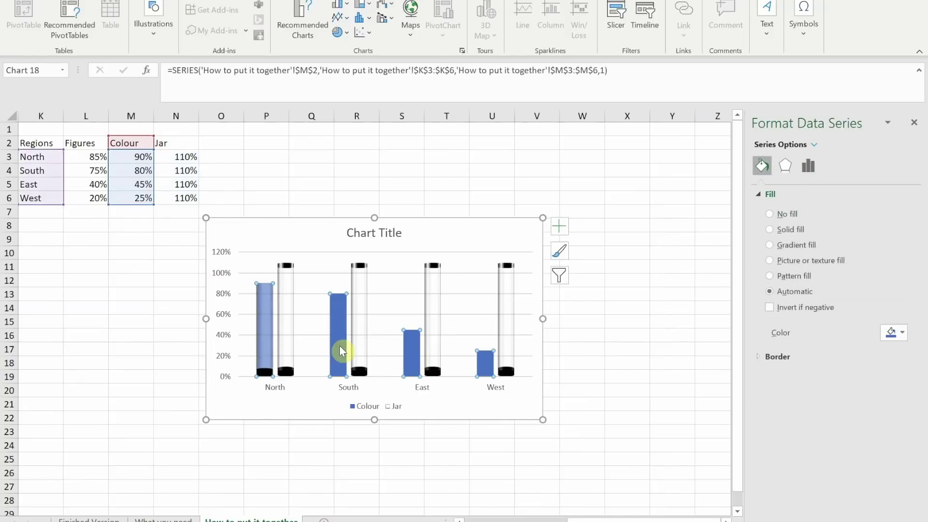
{"action": "left_click", "coordinate": [339, 346]}
{"action": "key", "text": "ctrl+v"}
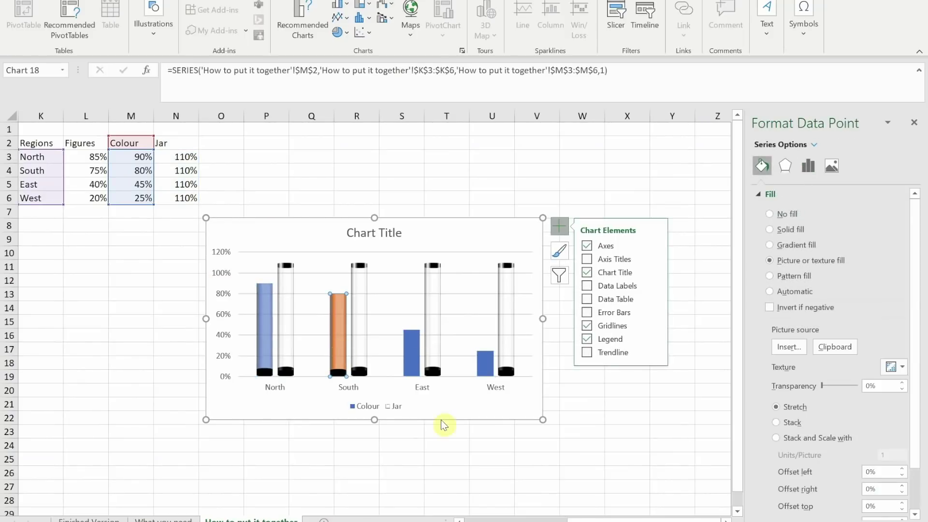
Fill the East Colour bar with the green jar picture
{"action": "key", "text": "ctrl+Page_Up"}
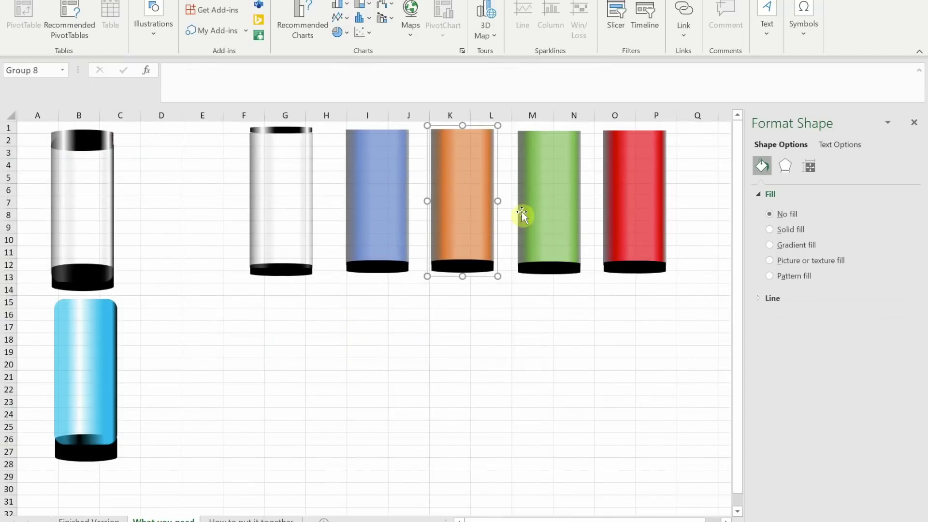
{"action": "left_click", "coordinate": [537, 210]}
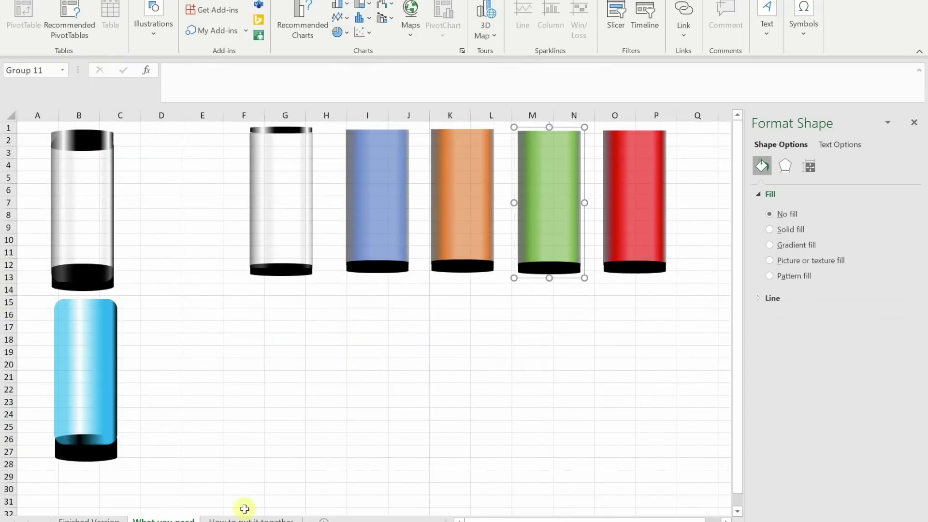
{"action": "left_click", "coordinate": [261, 519]}
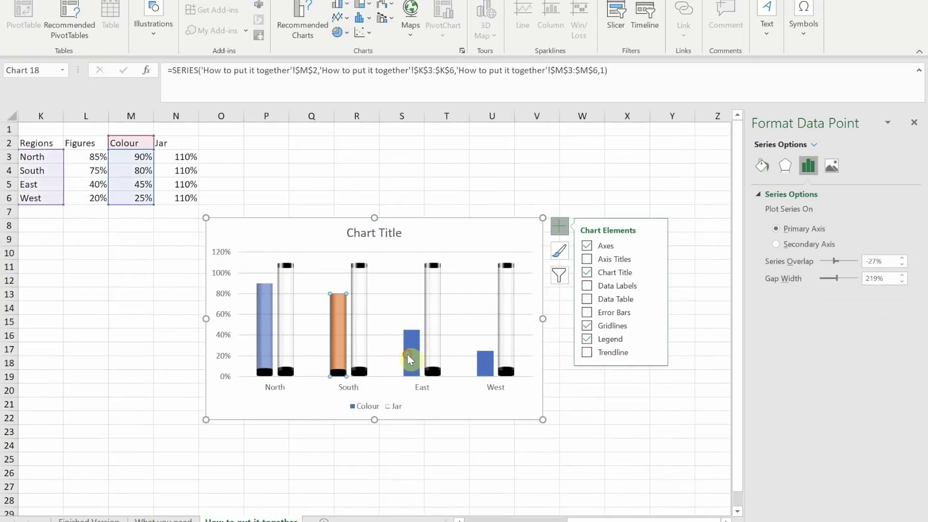
{"action": "left_click", "coordinate": [411, 358]}
{"action": "key", "text": "ctrl+v"}
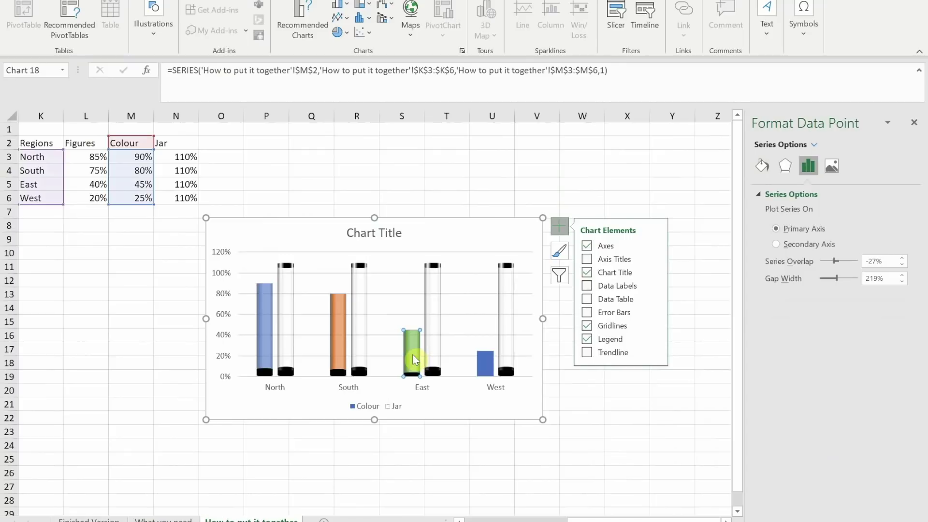
Fill the West Colour bar with the red jar picture
{"action": "left_click", "coordinate": [163, 520]}
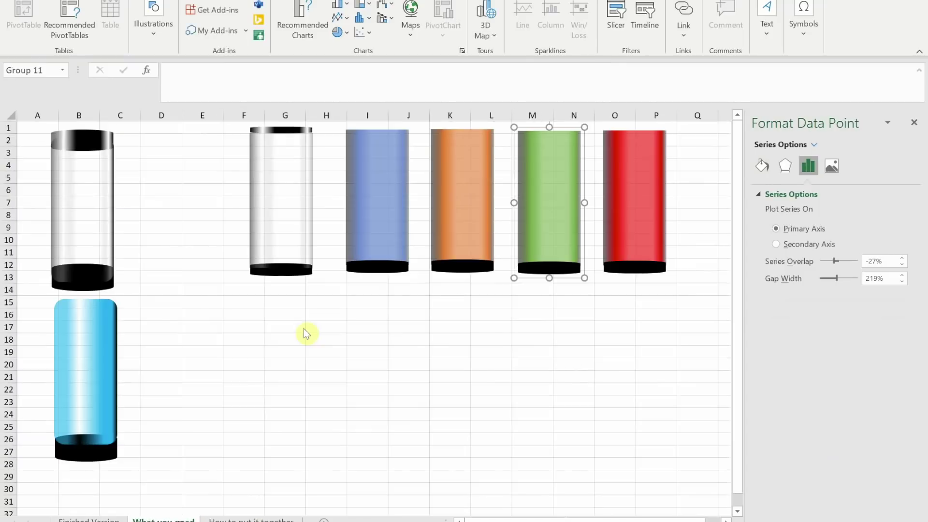
{"action": "left_click", "coordinate": [648, 201]}
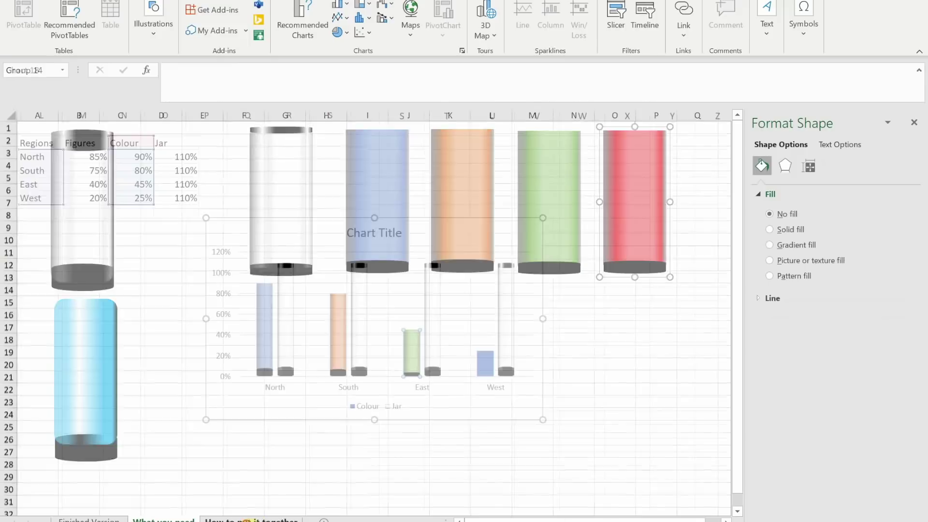
{"action": "left_click", "coordinate": [485, 368]}
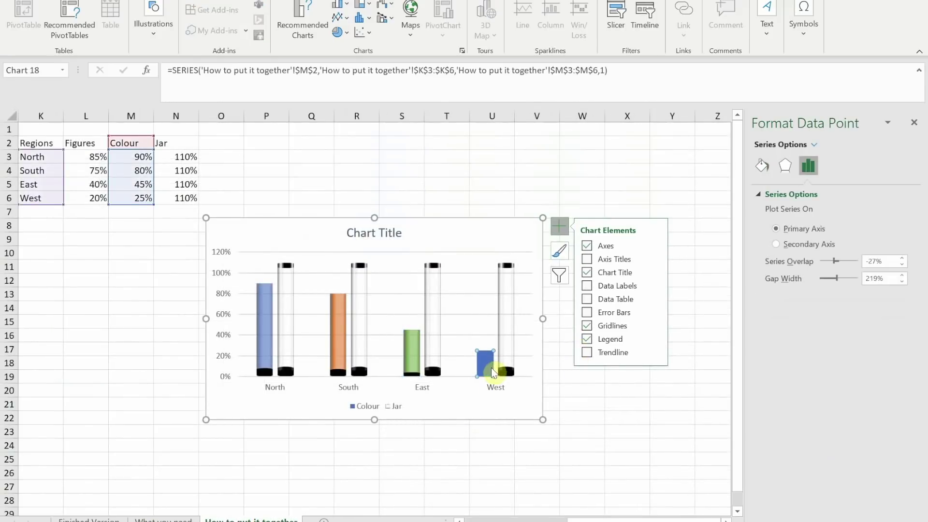
{"action": "key", "text": "ctrl+v"}
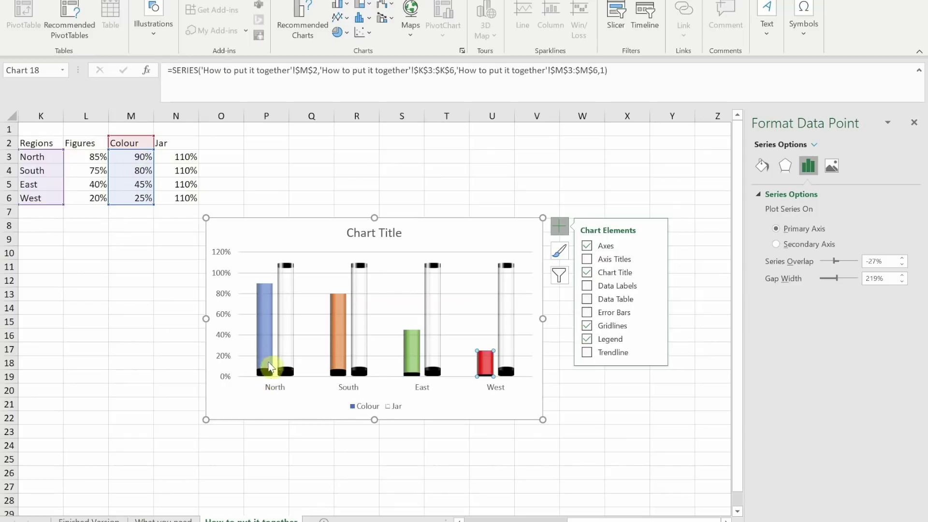
Deselect the chart via cell N3, then reselect the chart and its Jar series columns
{"action": "mouse_move", "coordinate": [265, 368]}
{"action": "left_click", "coordinate": [177, 159]}
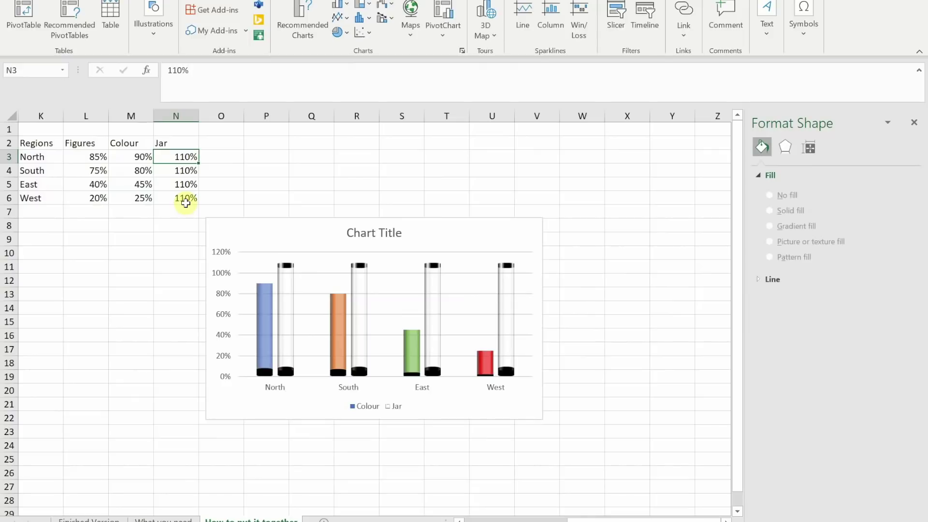
{"action": "mouse_move", "coordinate": [284, 334]}
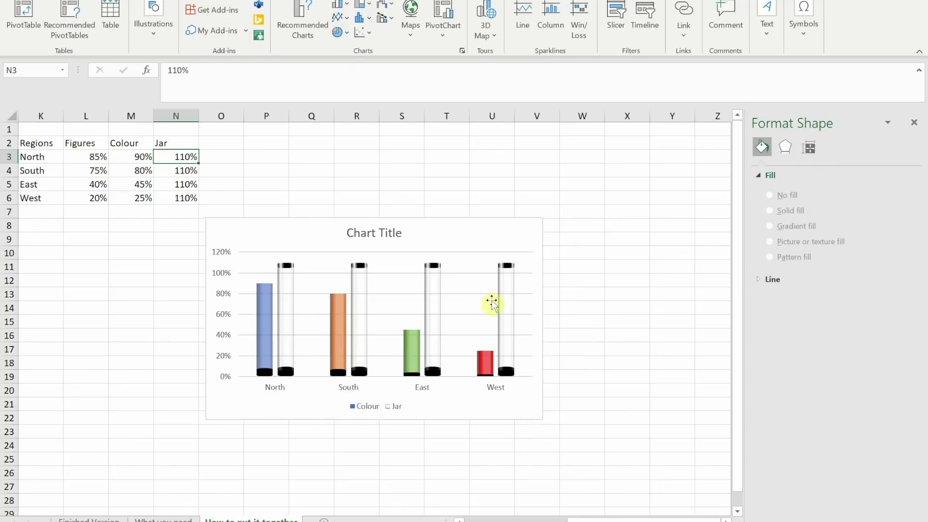
{"action": "left_click", "coordinate": [491, 243]}
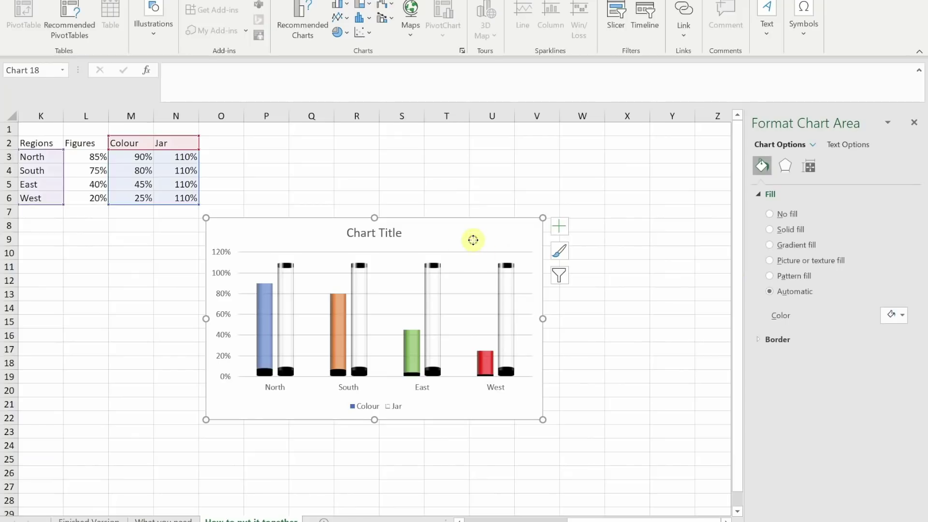
{"action": "left_click", "coordinate": [506, 314]}
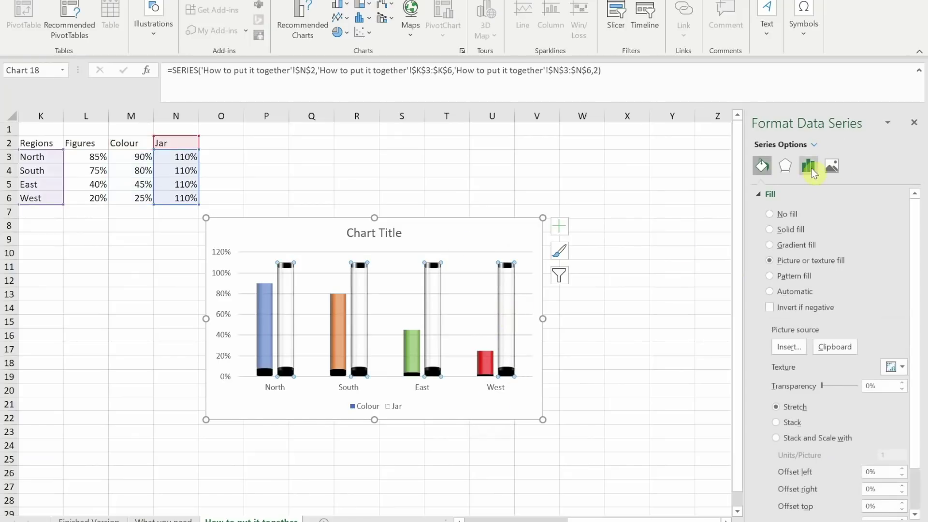
Set the jar series to 100% overlap and a 23% gap width
{"action": "left_click", "coordinate": [812, 166]}
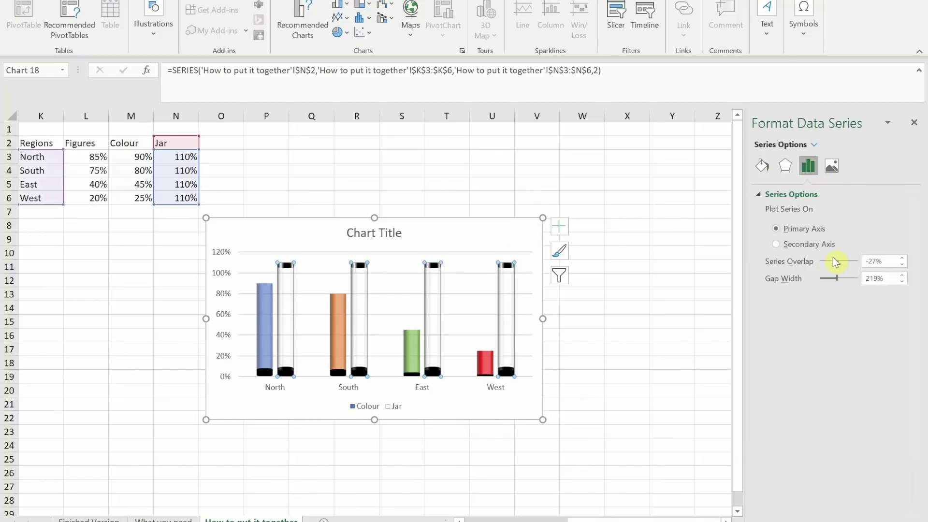
{"action": "left_click_drag", "start_coordinate": [835, 262], "coordinate": [865, 264]}
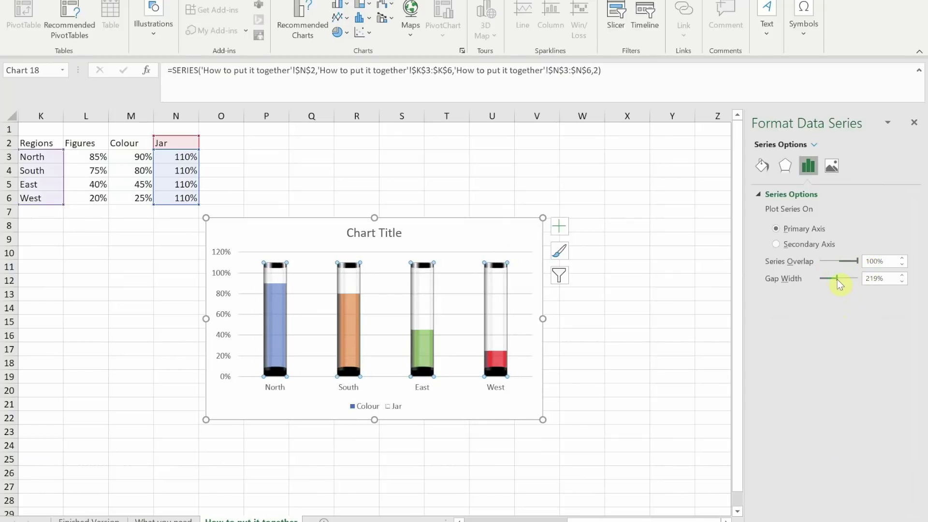
{"action": "left_click_drag", "start_coordinate": [836, 280], "coordinate": [810, 284]}
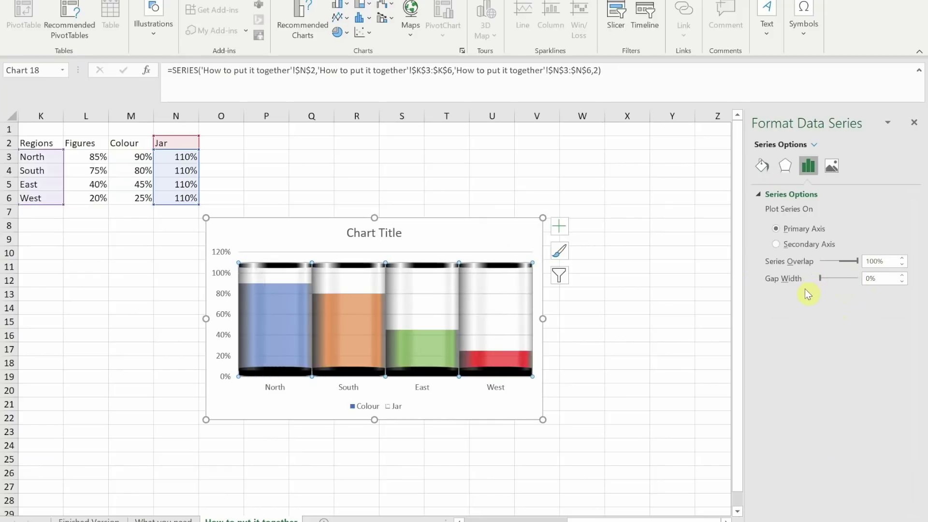
{"action": "left_click_drag", "start_coordinate": [819, 279], "coordinate": [824, 278]}
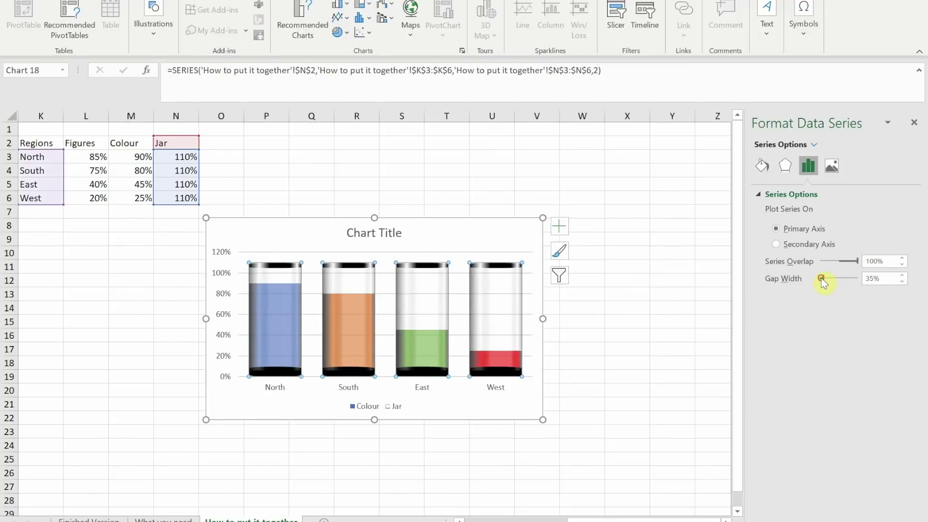
{"action": "left_click", "coordinate": [902, 282]}
{"action": "left_click", "coordinate": [902, 282]}
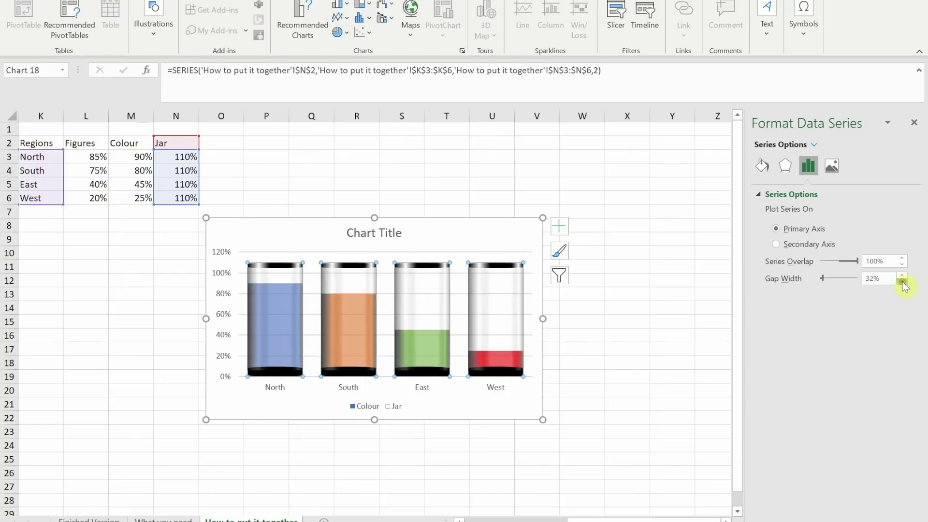
{"action": "left_click", "coordinate": [902, 282]}
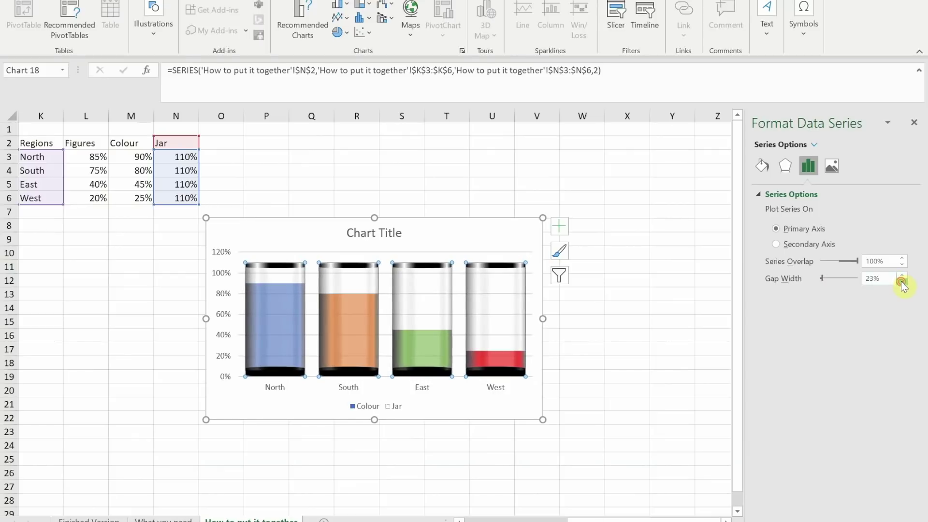
{"action": "left_click", "coordinate": [458, 234]}
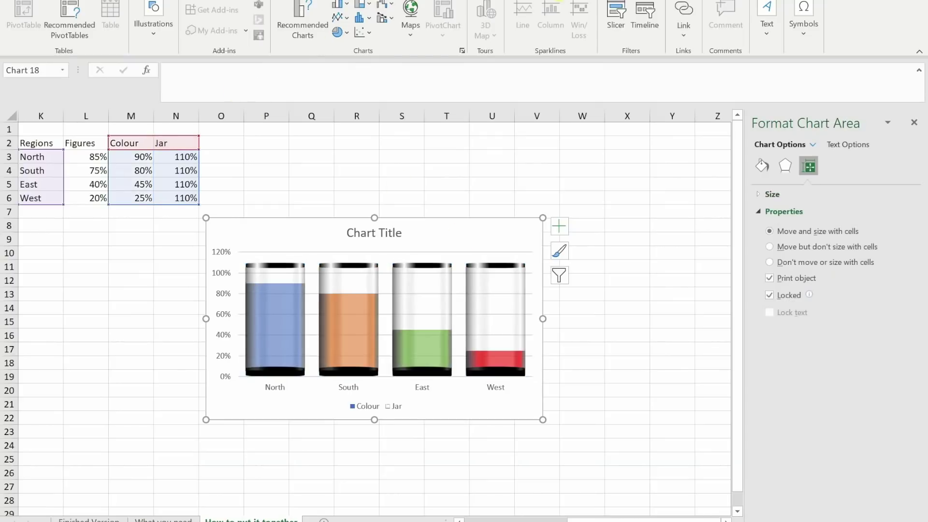
{"action": "left_click", "coordinate": [559, 1]}
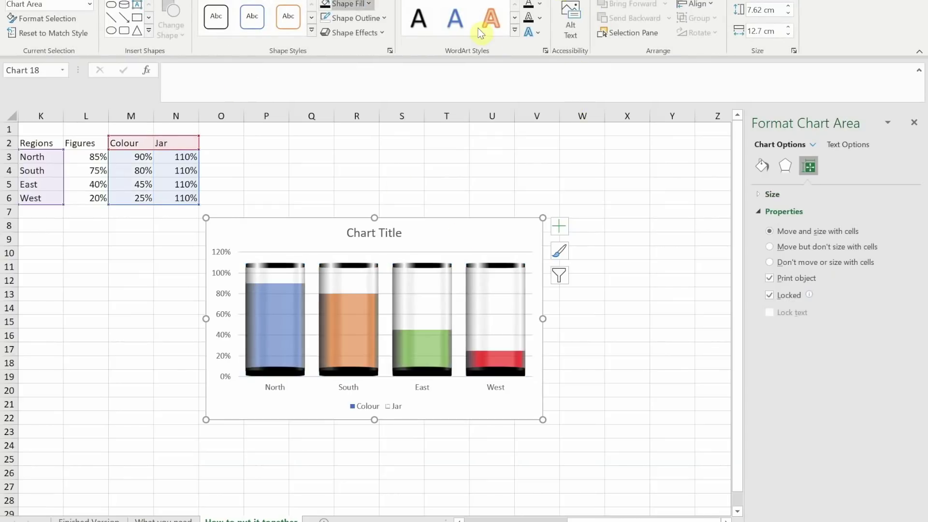
Fill the chart background Light Gray and delete the legend and vertical value axis
{"action": "left_click", "coordinate": [370, 5]}
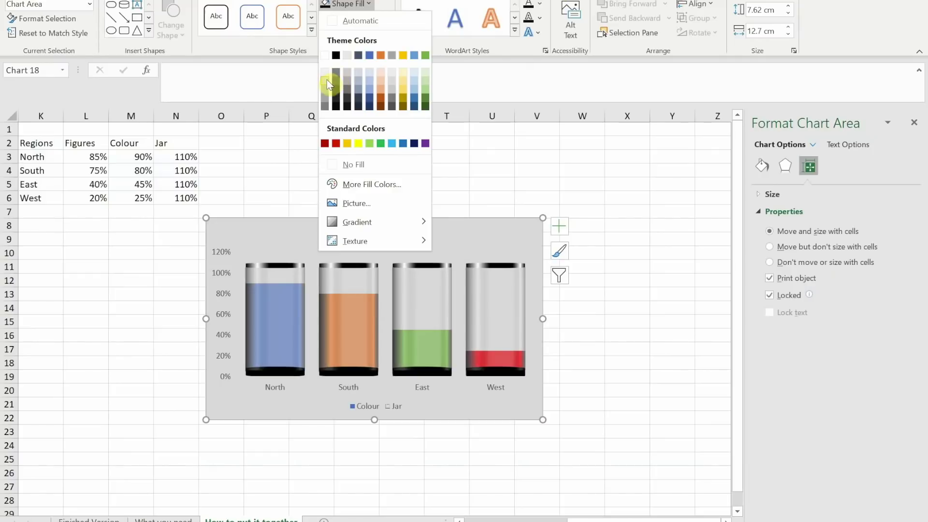
{"action": "left_click", "coordinate": [326, 85]}
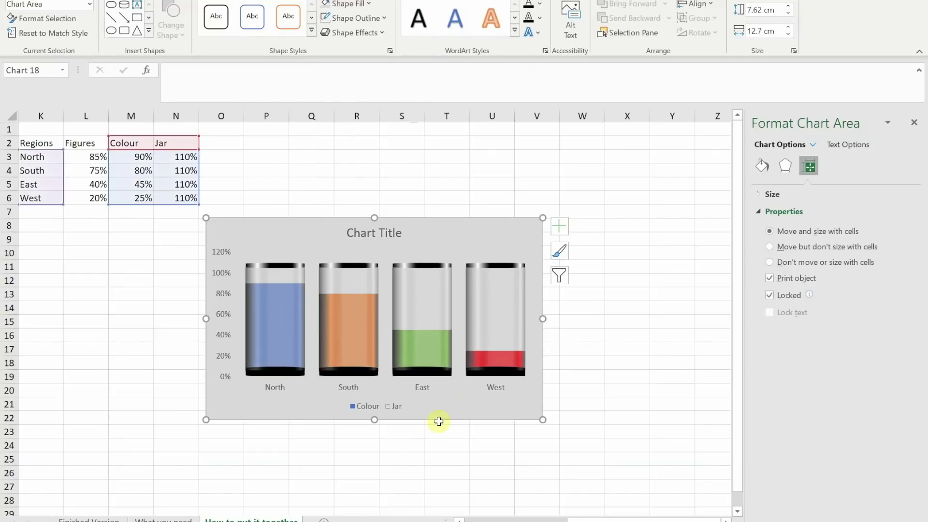
{"action": "left_click", "coordinate": [365, 405]}
{"action": "key", "text": "Delete"}
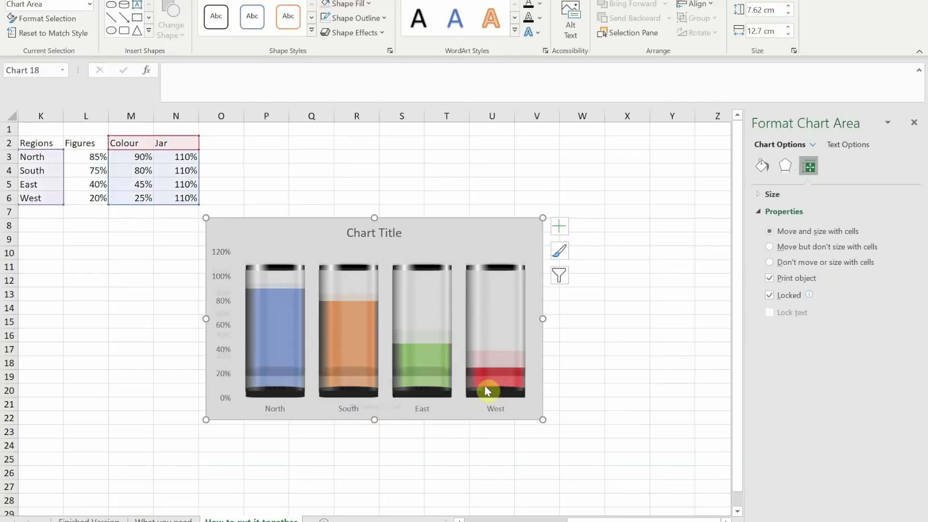
{"action": "left_click", "coordinate": [225, 303]}
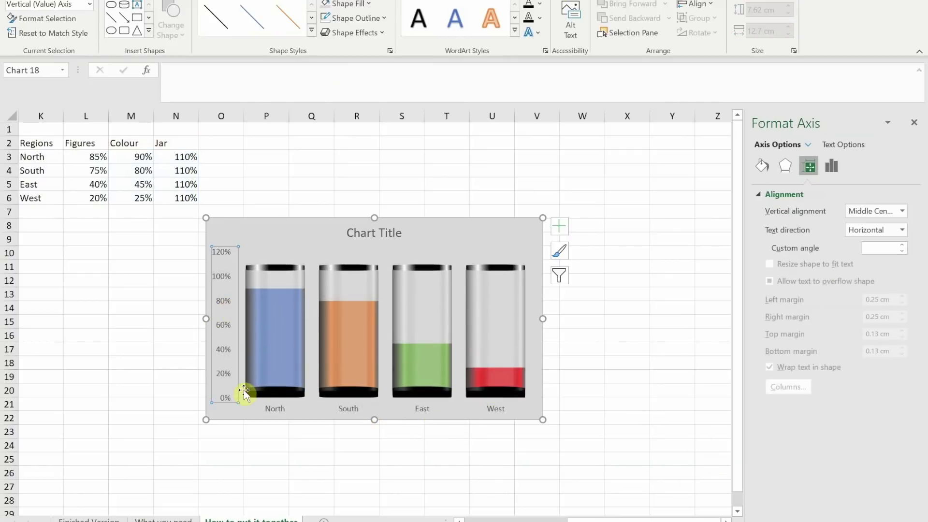
{"action": "key", "text": "Delete"}
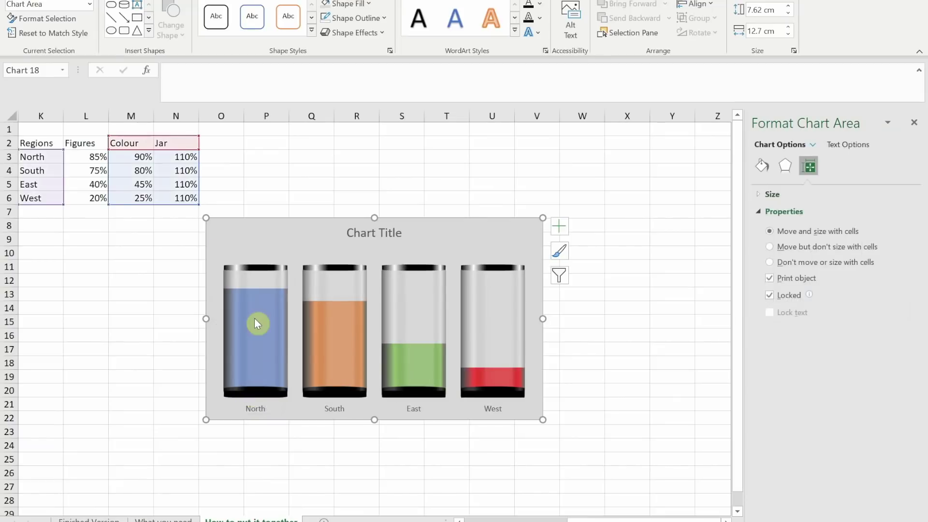
{"action": "left_click", "coordinate": [252, 316]}
{"action": "right_click", "coordinate": [252, 316]}
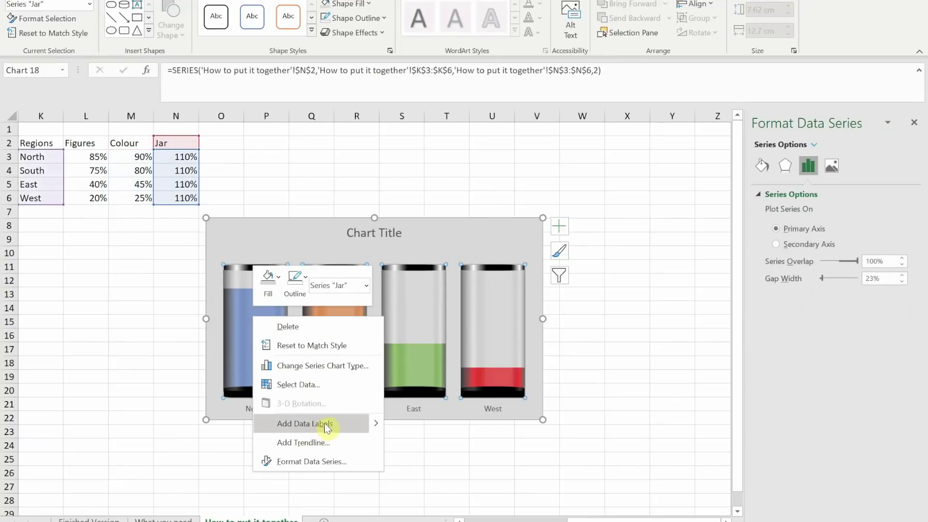
In Select Data, move the Colour series below Jar in the legend entries
{"action": "mouse_move", "coordinate": [373, 419]}
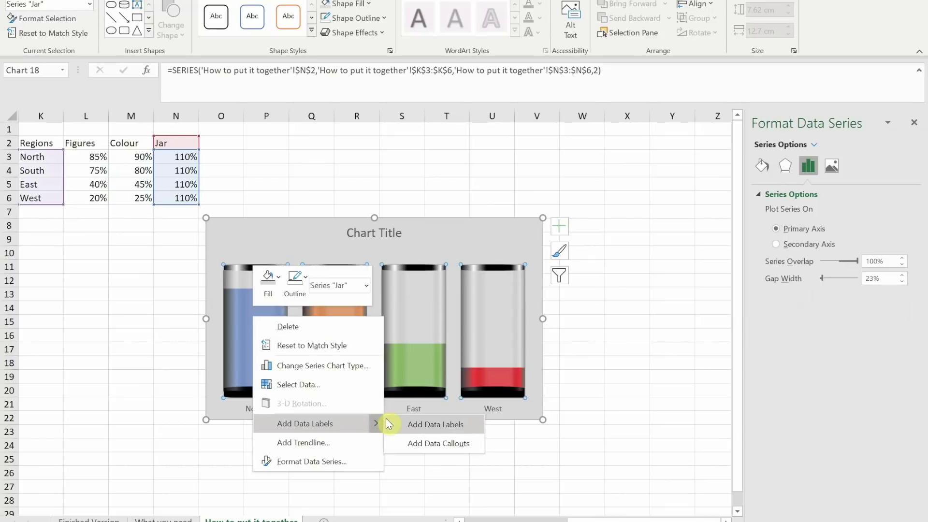
{"action": "left_click", "coordinate": [560, 226]}
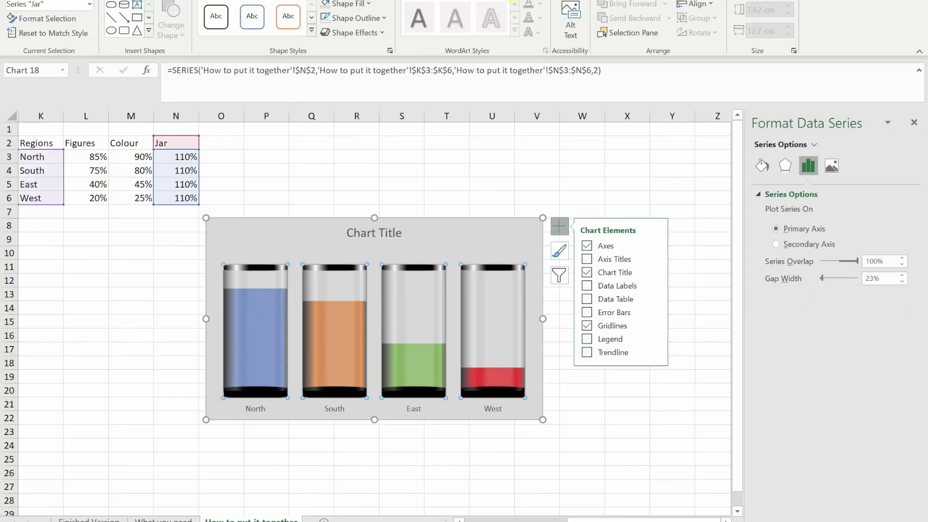
{"action": "left_click", "coordinate": [510, 1]}
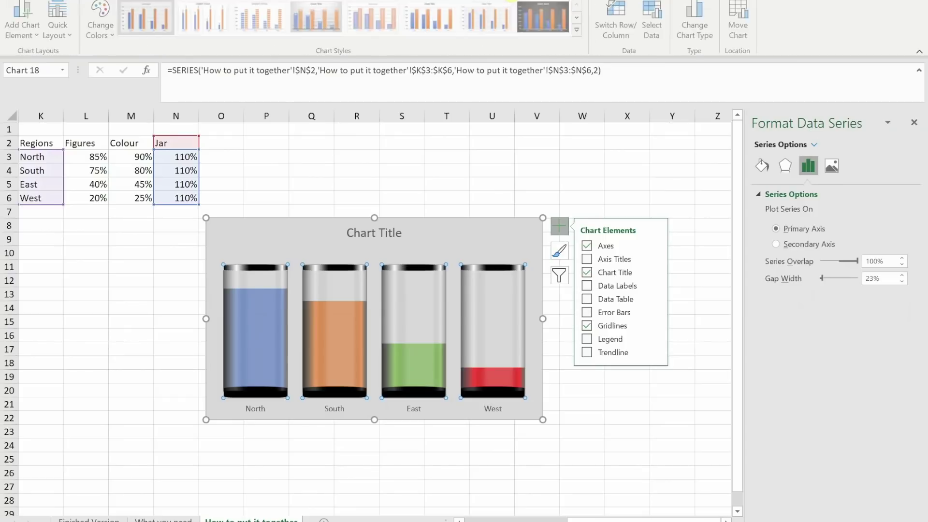
{"action": "left_click", "coordinate": [661, 23]}
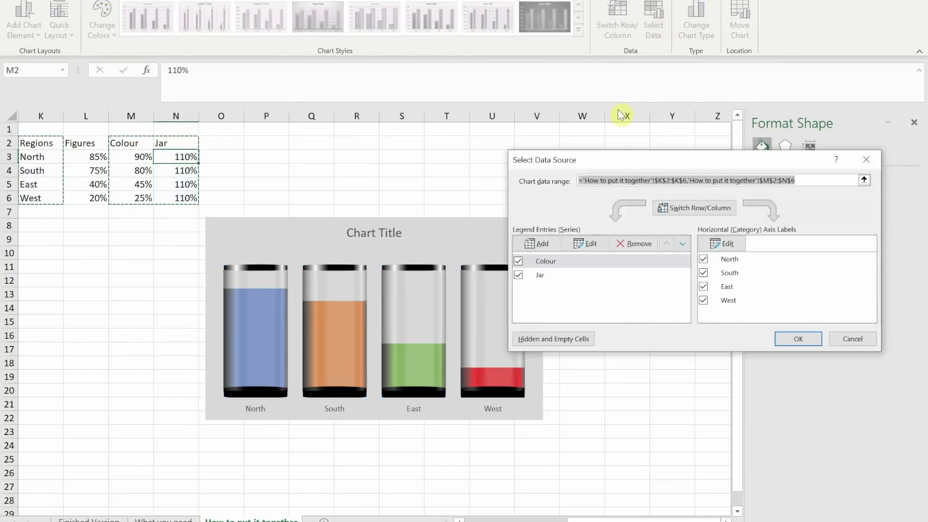
{"action": "left_click", "coordinate": [681, 243]}
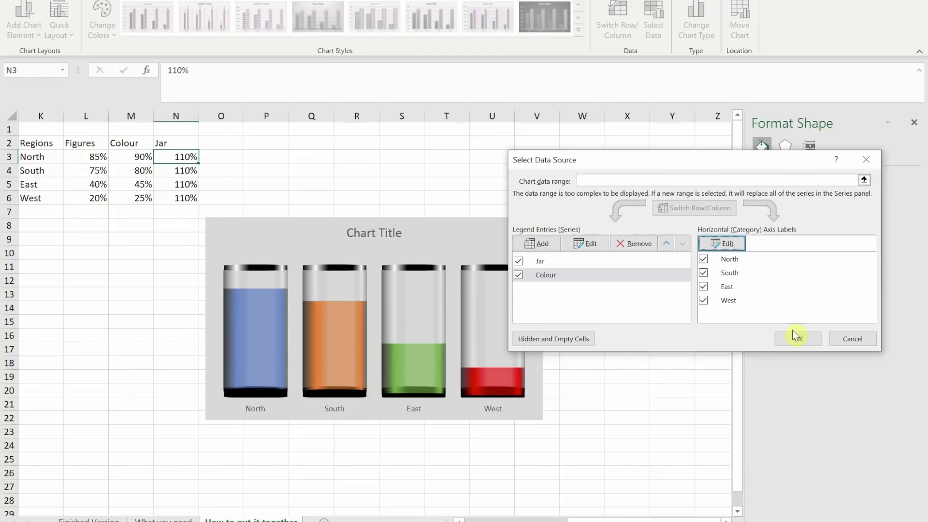
{"action": "left_click", "coordinate": [785, 340]}
{"action": "left_click", "coordinate": [407, 356]}
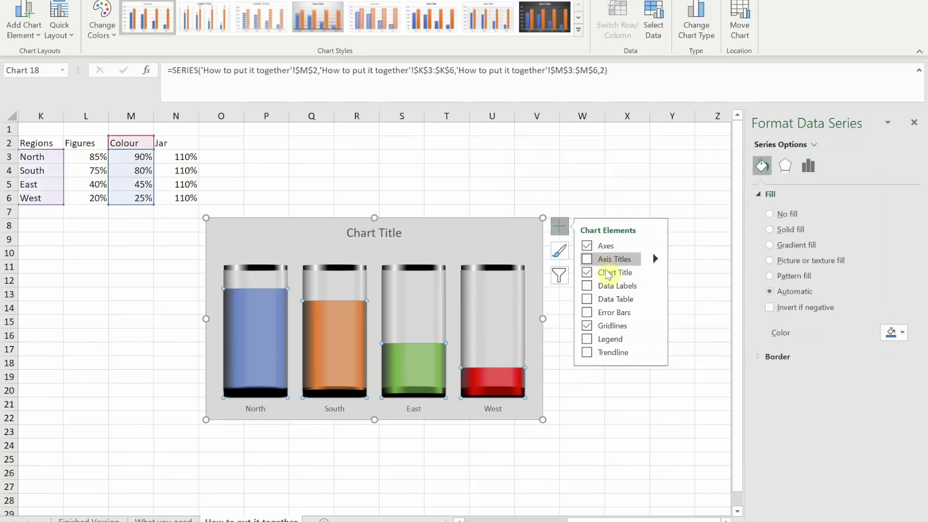
Add Inside End data labels to the coloured bars
{"action": "left_click", "coordinate": [657, 284]}
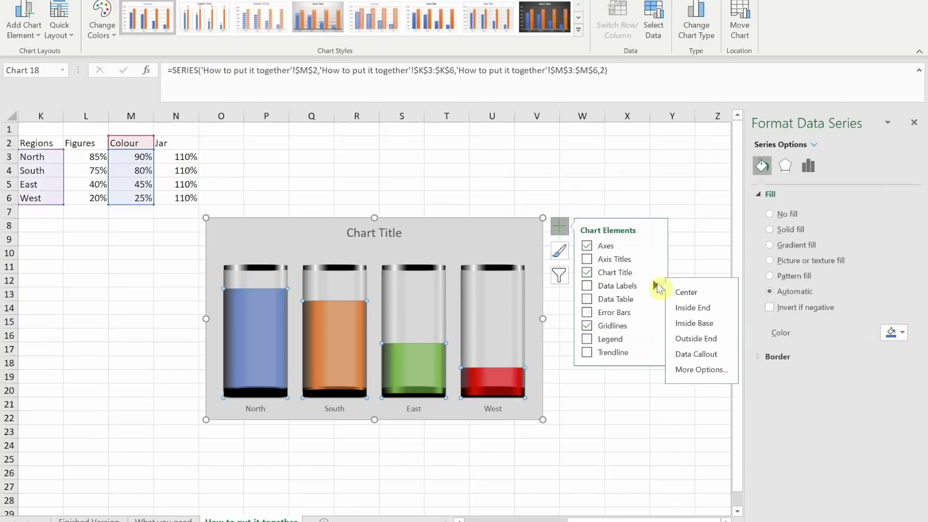
{"action": "left_click", "coordinate": [700, 309]}
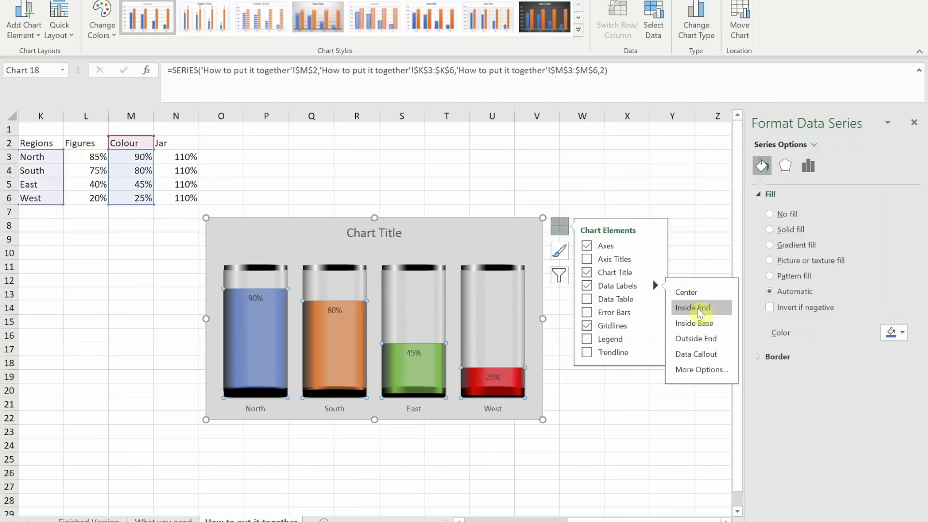
{"action": "left_click", "coordinate": [259, 302]}
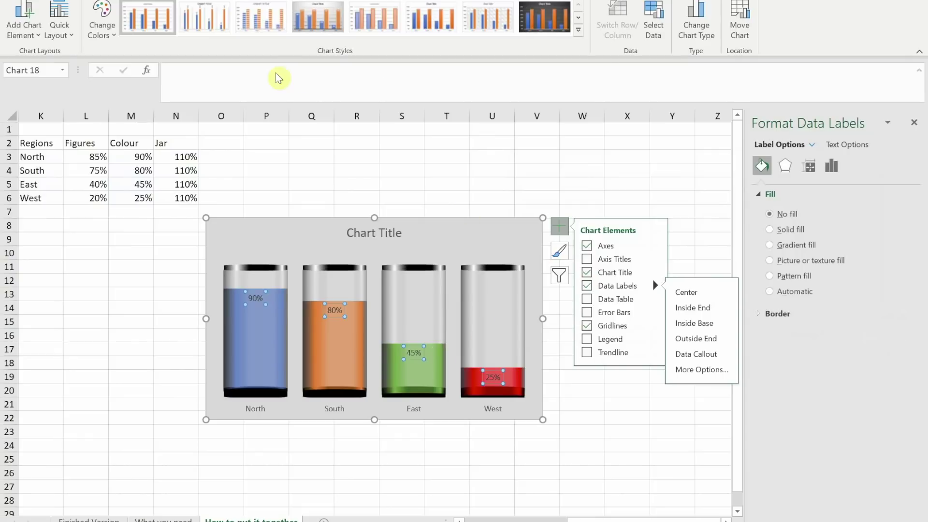
Style the labels with white, orange-outlined WordArt and enlarge them to font size 12
{"action": "left_click", "coordinate": [356, 2]}
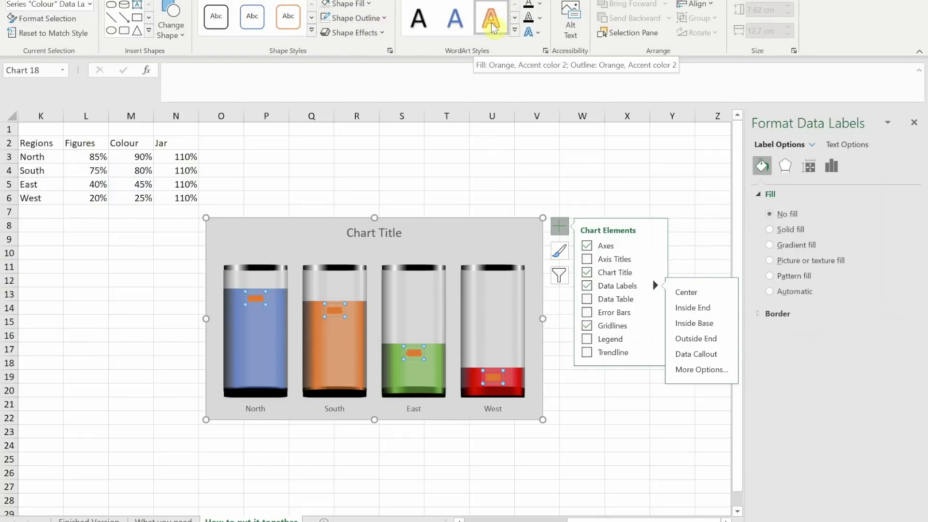
{"action": "left_click", "coordinate": [515, 30]}
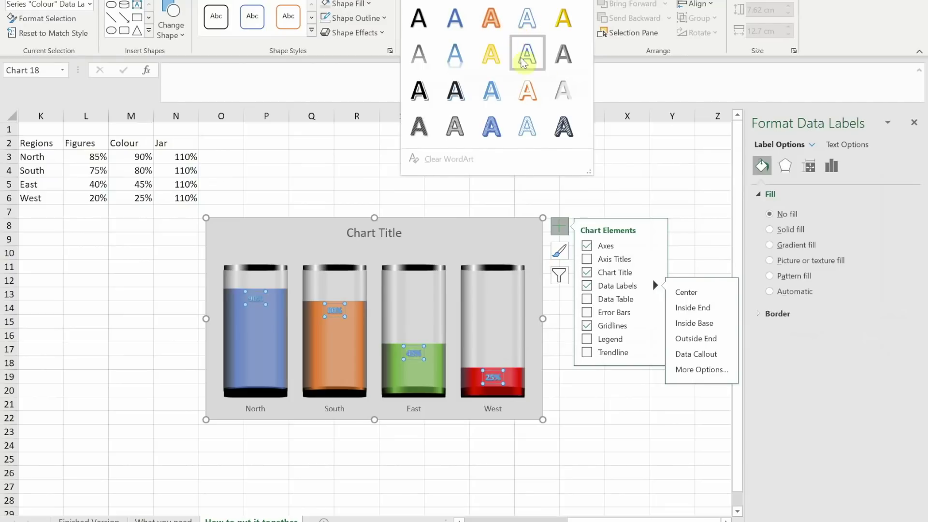
{"action": "left_click", "coordinate": [527, 91]}
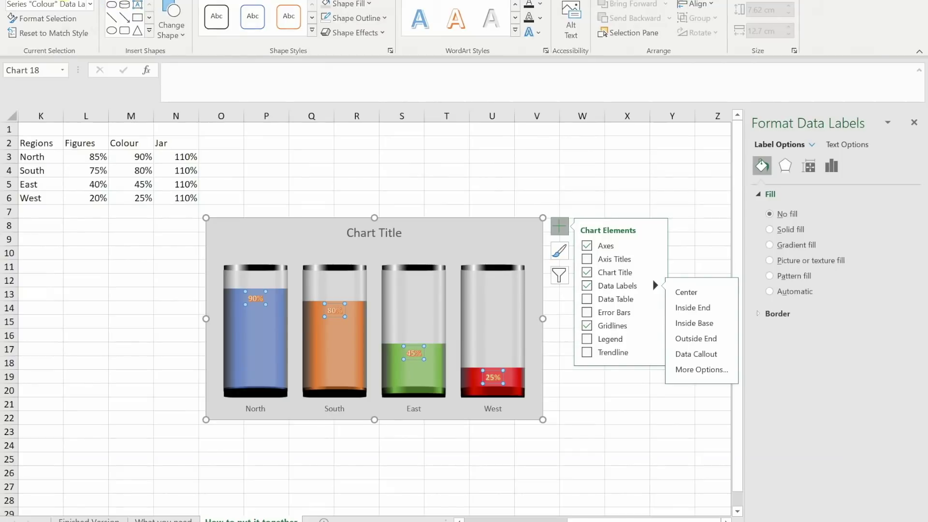
{"action": "left_click", "coordinate": [111, 2]}
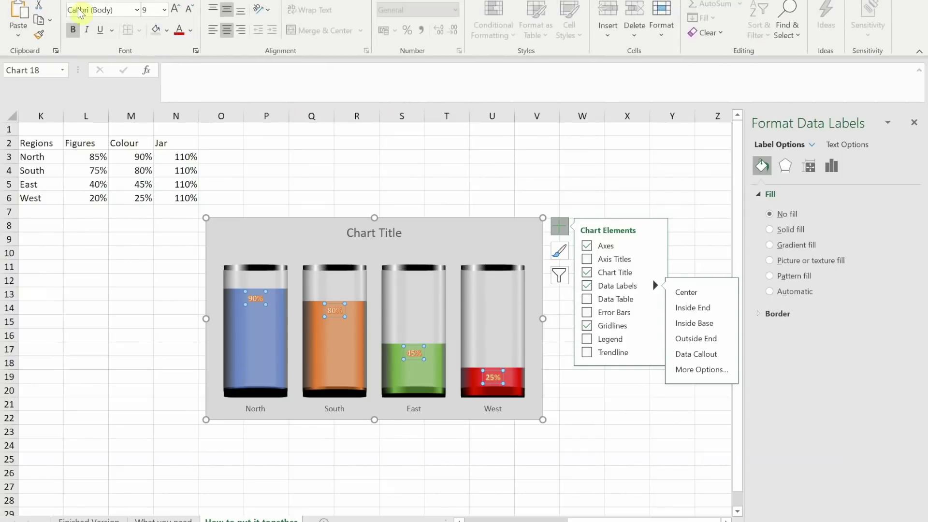
{"action": "left_click", "coordinate": [176, 9]}
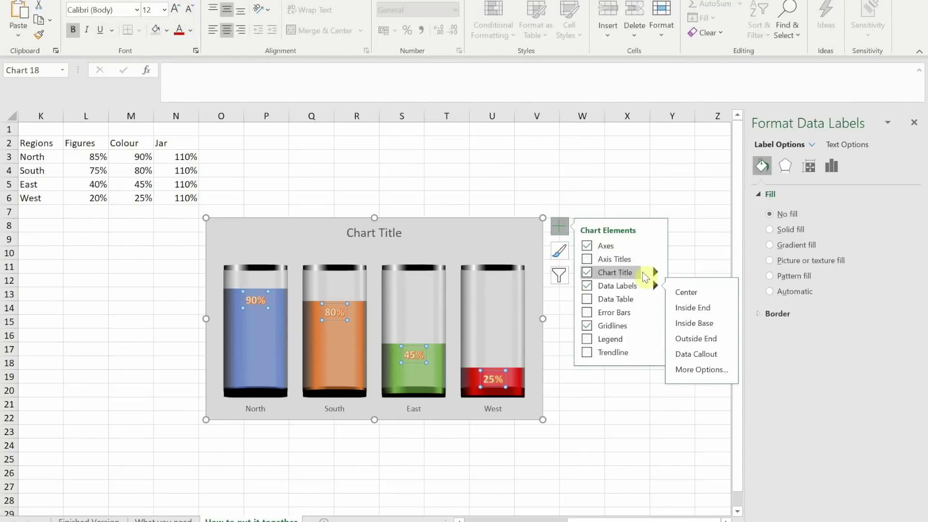
{"action": "left_click", "coordinate": [633, 167]}
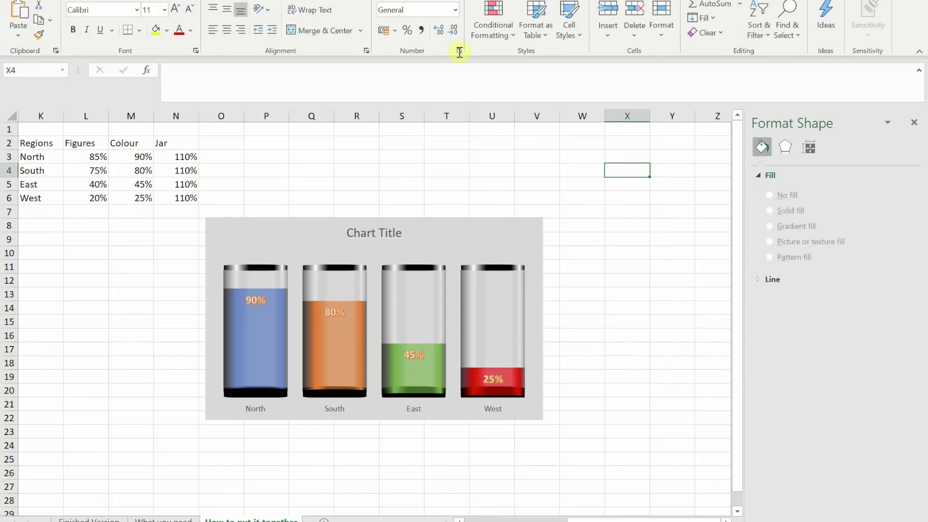
In Select Data, move the Jar series back below Colour so the jars draw in front
{"action": "left_click", "coordinate": [467, 236]}
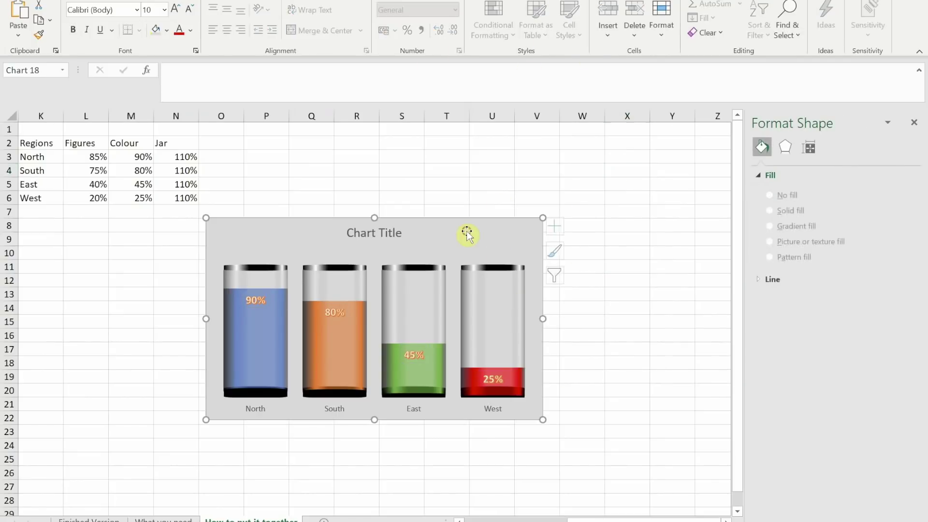
{"action": "left_click", "coordinate": [529, 1]}
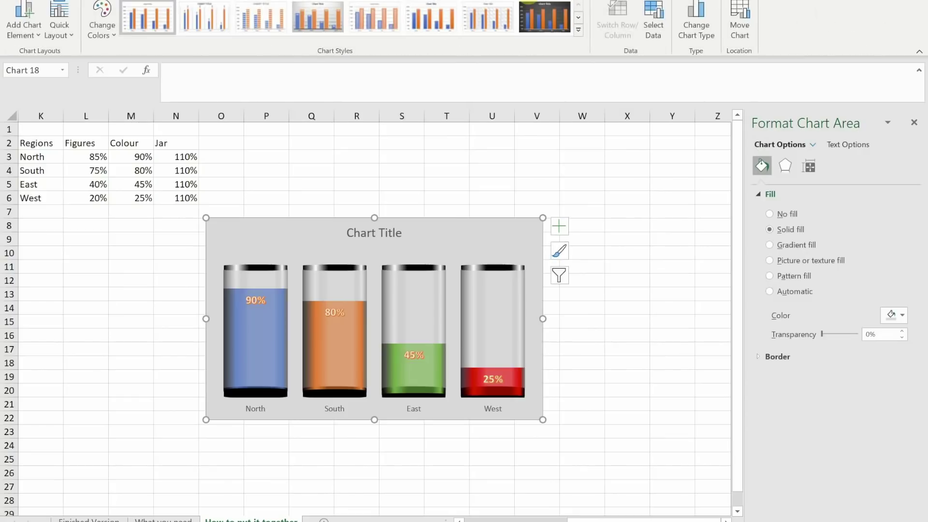
{"action": "left_click", "coordinate": [657, 32]}
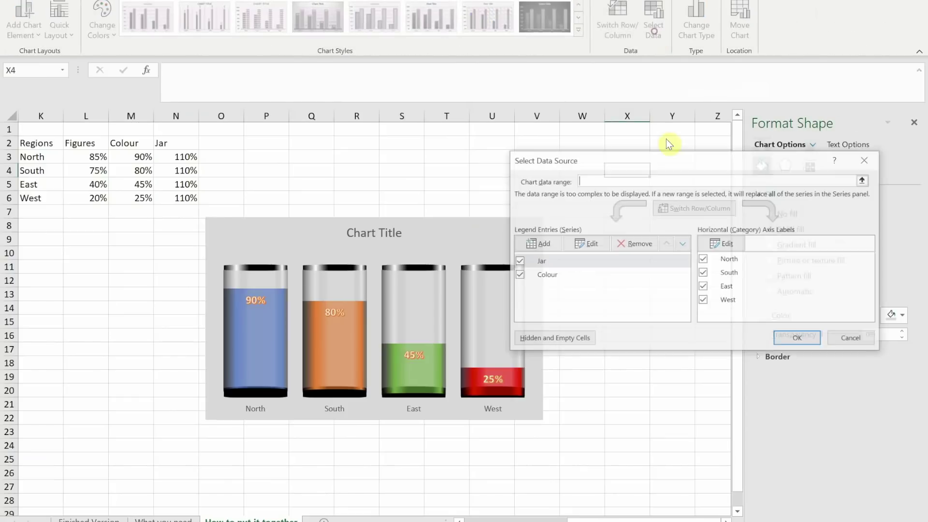
{"action": "left_click", "coordinate": [682, 244]}
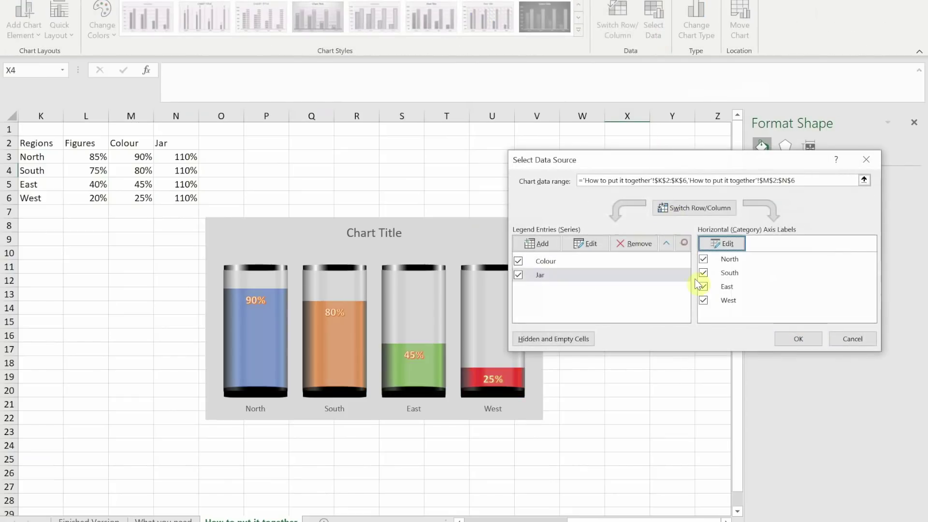
{"action": "left_click", "coordinate": [798, 338]}
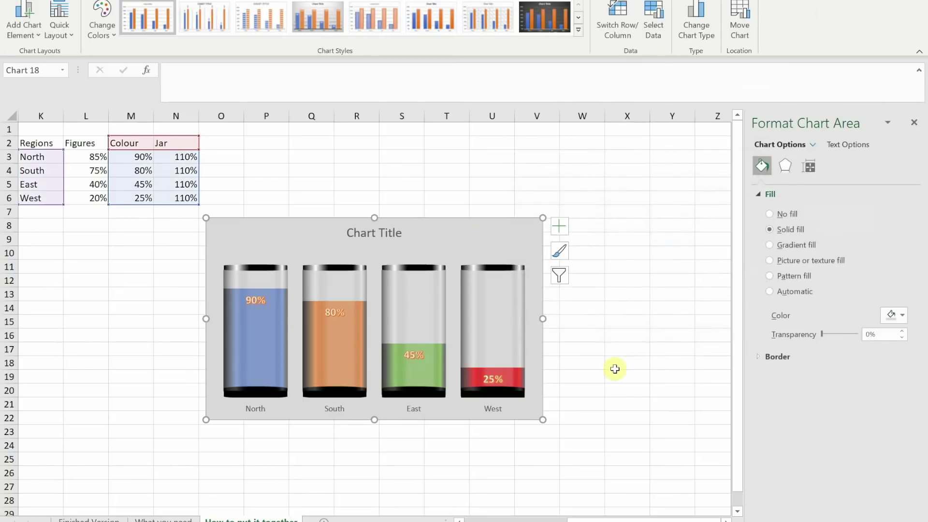